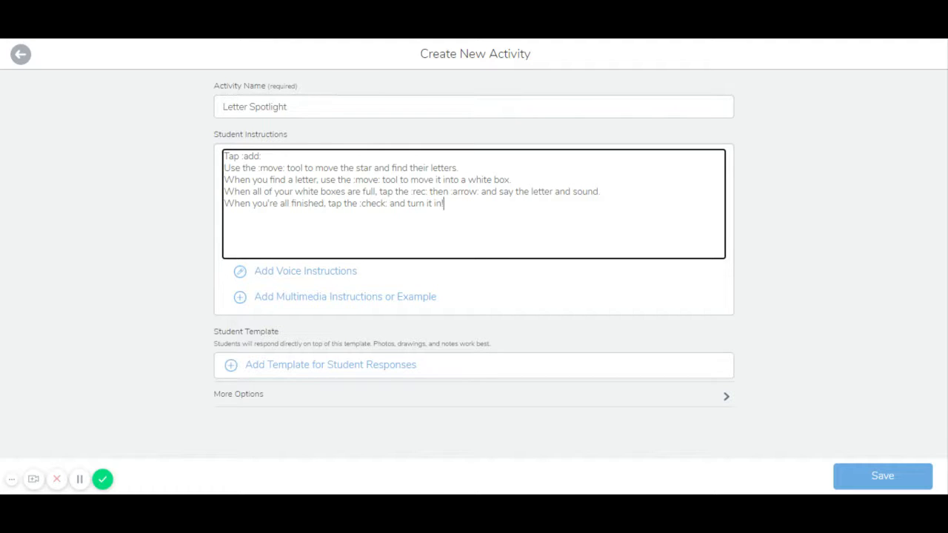
- Start a drawing as the student response template for the Letter Spotlight activity
{"action": "left_click_drag", "start_coordinate": [261, 157], "coordinate": [243, 156]}
{"action": "left_click", "coordinate": [337, 204]}
{"action": "left_click", "coordinate": [294, 377]}
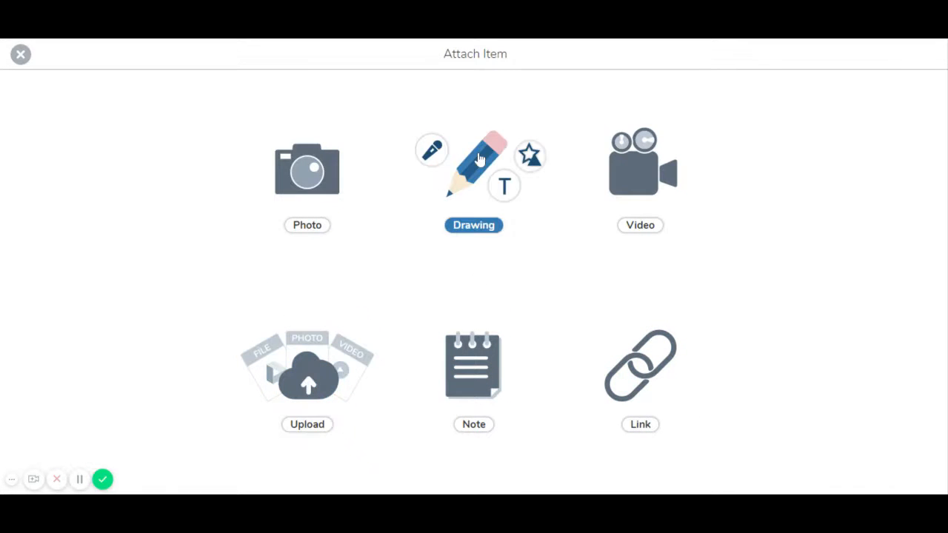
{"action": "left_click", "coordinate": [478, 172]}
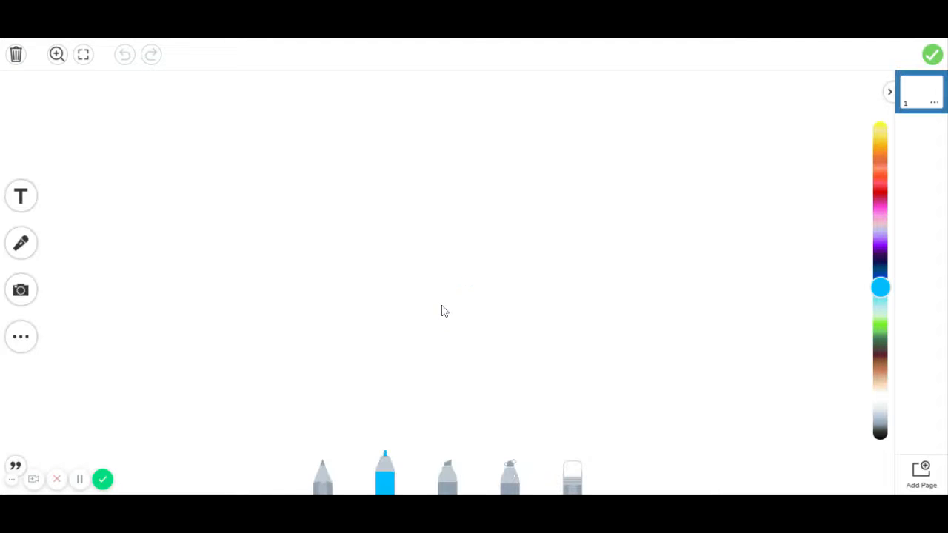
- Set the template page's background to solid dark blue
{"action": "left_click", "coordinate": [21, 337]}
{"action": "left_click", "coordinate": [20, 339]}
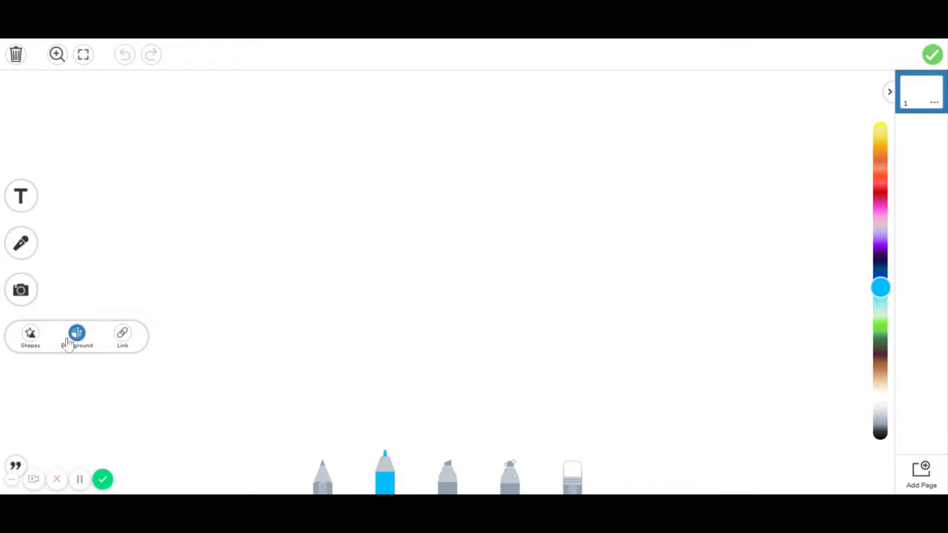
{"action": "left_click", "coordinate": [77, 337]}
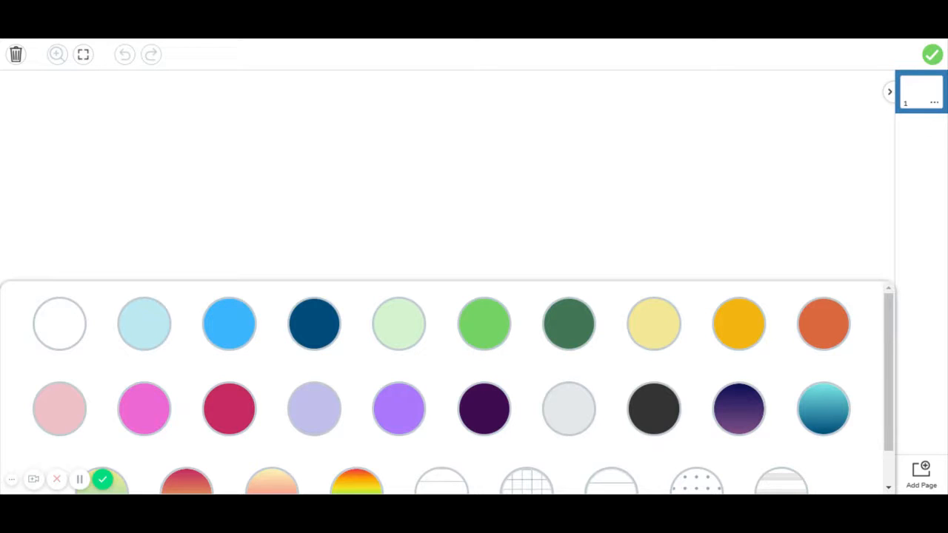
{"action": "left_click", "coordinate": [319, 332]}
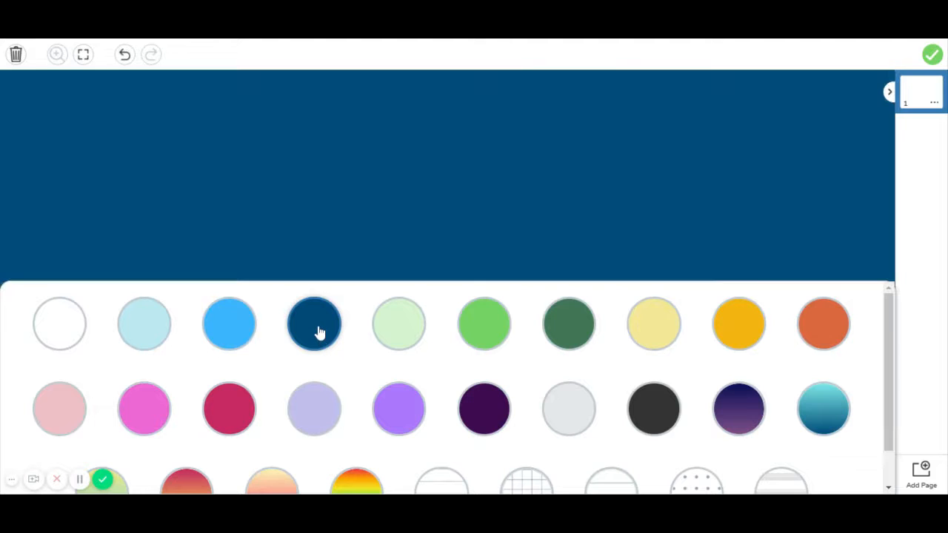
{"action": "left_click", "coordinate": [343, 83]}
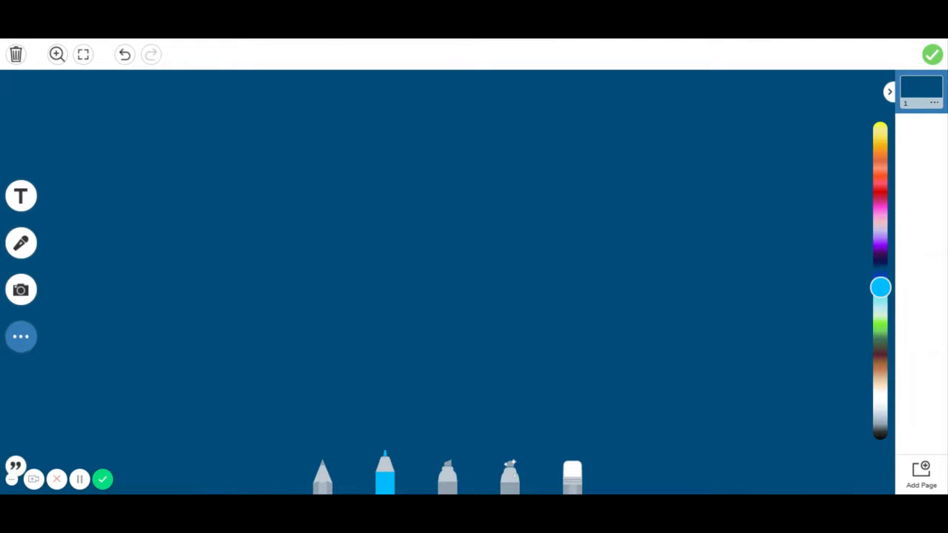
- Insert a rounded square shape on the page and stretch it into a slightly wider rectangle
{"action": "left_click", "coordinate": [27, 343]}
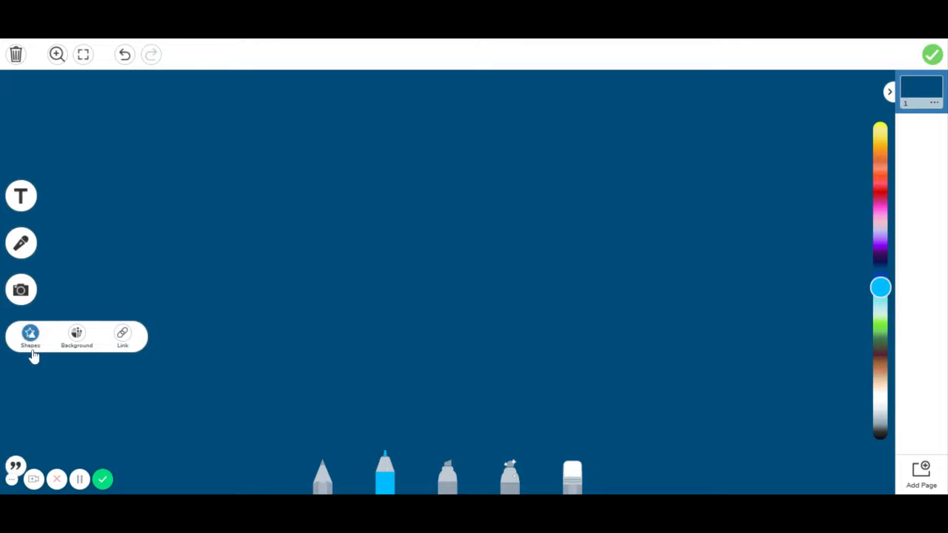
{"action": "left_click", "coordinate": [27, 337]}
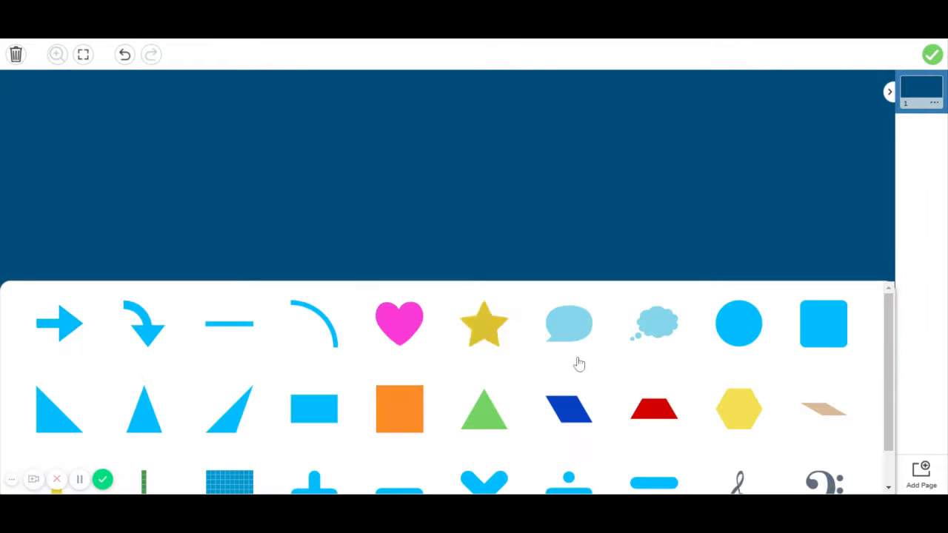
{"action": "left_click", "coordinate": [823, 326]}
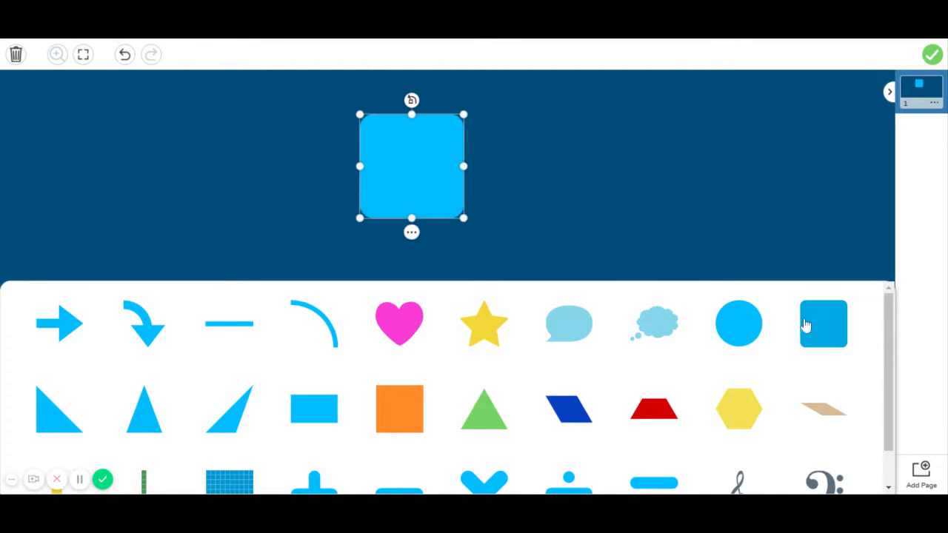
{"action": "left_click", "coordinate": [396, 173]}
{"action": "left_click_drag", "start_coordinate": [464, 218], "coordinate": [490, 211]}
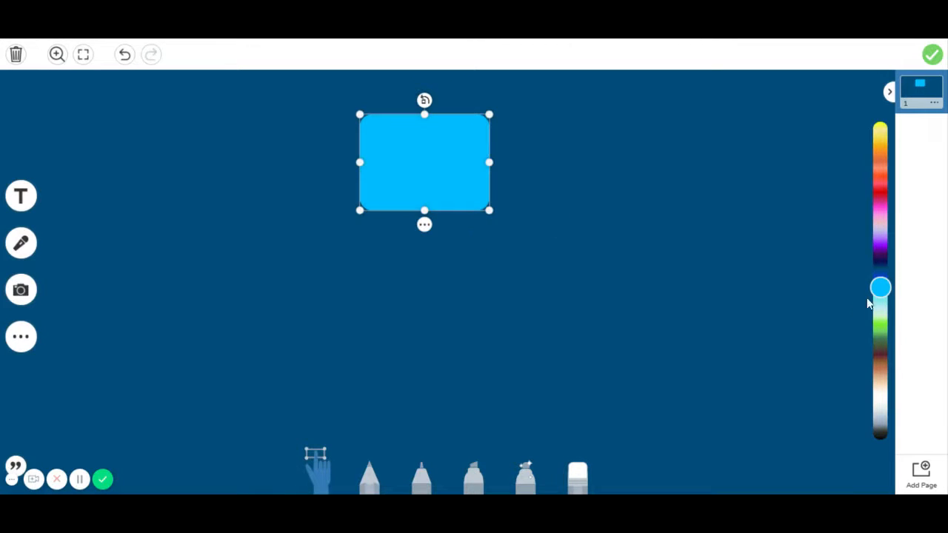
- Recolour the rounded rectangle white and move it to the page's upper-right corner
{"action": "left_click_drag", "start_coordinate": [880, 290], "coordinate": [887, 408]}
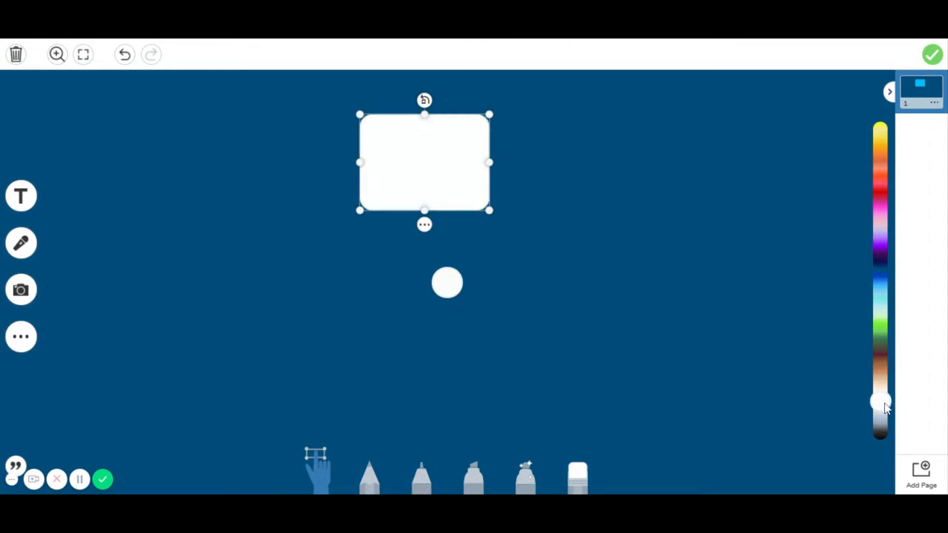
{"action": "left_click", "coordinate": [497, 275]}
{"action": "left_click_drag", "start_coordinate": [417, 153], "coordinate": [792, 123]}
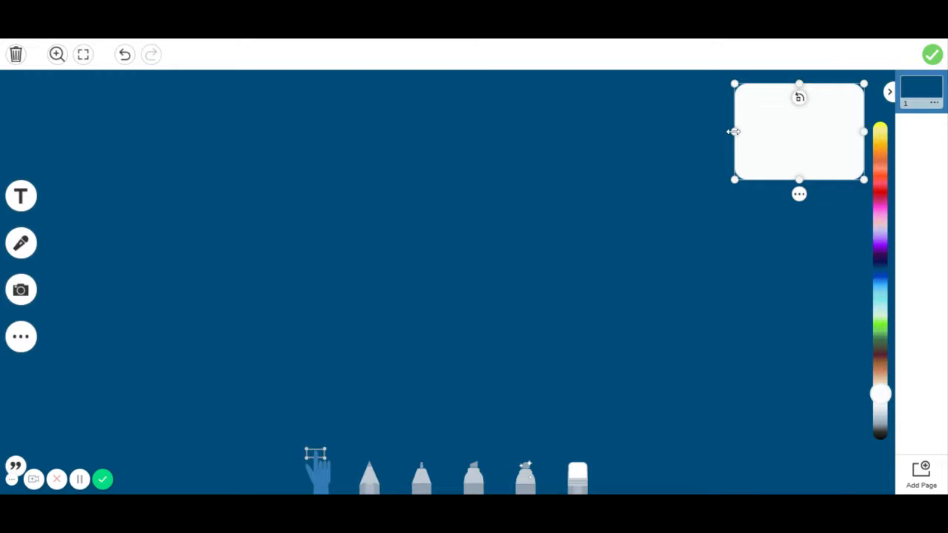
- Duplicate the white box and arrange six boxes in a grid of two columns and three rows along the page's right side
{"action": "key", "text": "ctrl+v"}
{"action": "left_click_drag", "start_coordinate": [772, 134], "coordinate": [637, 117]}
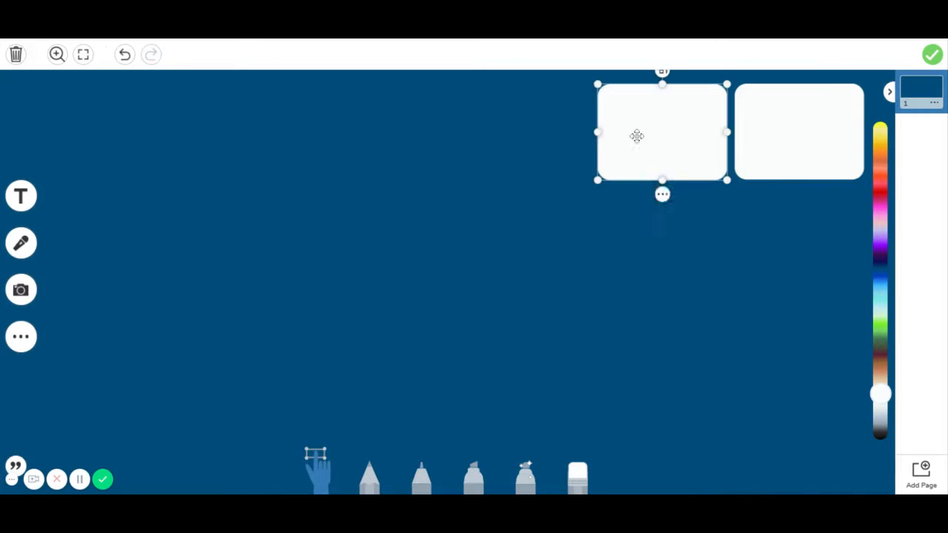
{"action": "left_click", "coordinate": [663, 197]}
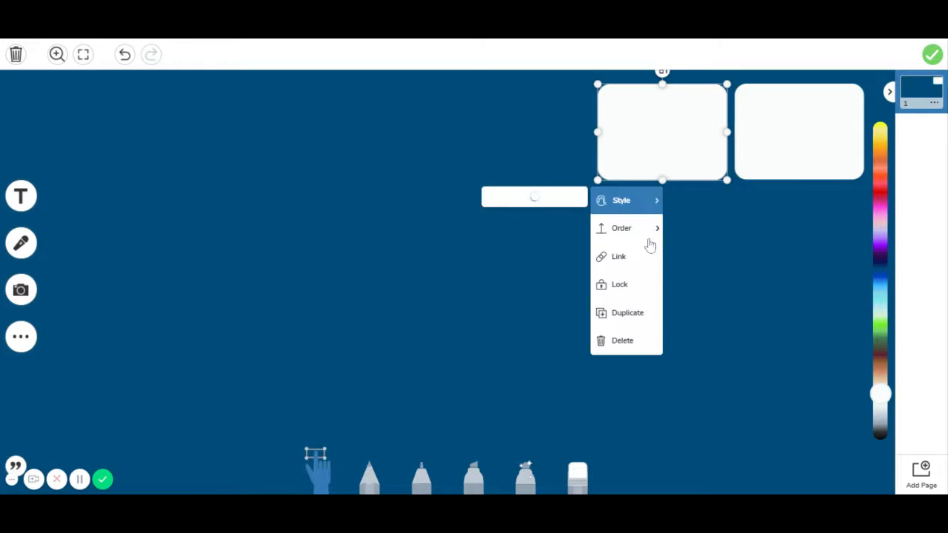
{"action": "left_click", "coordinate": [629, 319]}
{"action": "left_click_drag", "start_coordinate": [684, 146], "coordinate": [810, 334]}
{"action": "key", "text": "ctrl+v"}
{"action": "key", "text": "ctrl+v"}
{"action": "key", "text": "ctrl+v"}
{"action": "left_click", "coordinate": [704, 338]}
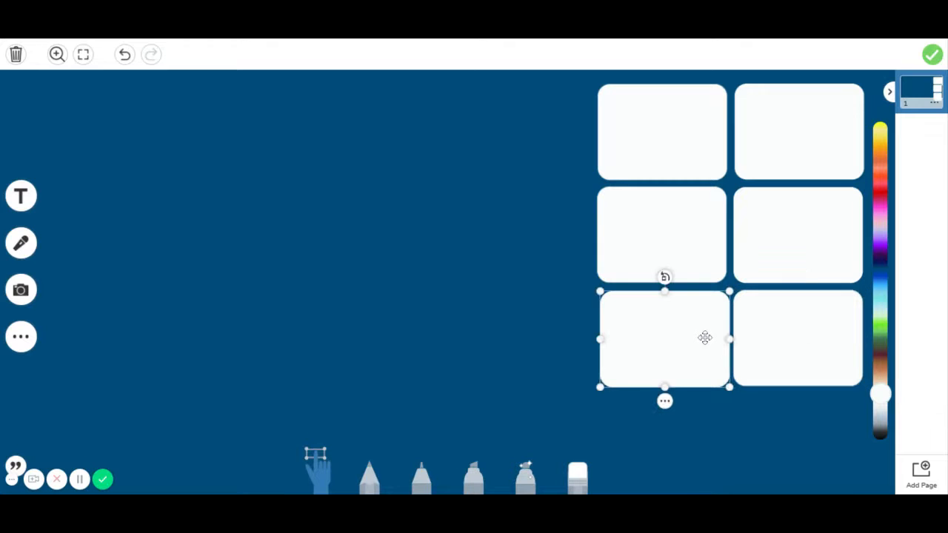
- Lock both white boxes in the grid's bottom row
{"action": "left_click", "coordinate": [666, 407]}
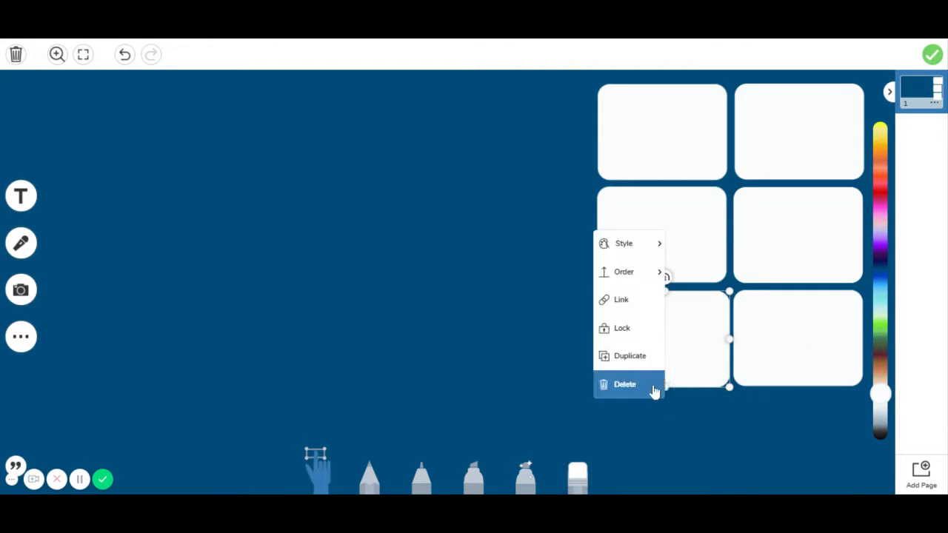
{"action": "left_click", "coordinate": [635, 332]}
{"action": "left_click", "coordinate": [770, 333]}
{"action": "left_click", "coordinate": [797, 401]}
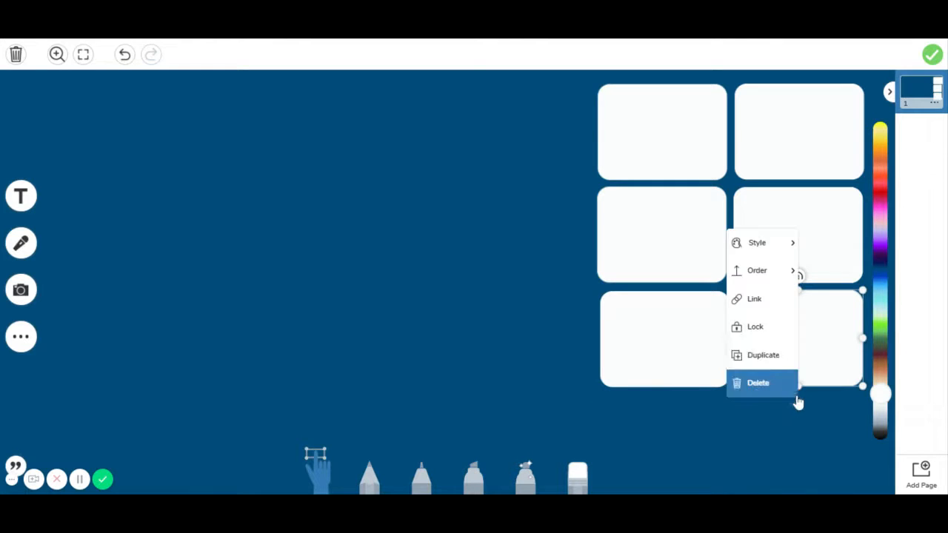
{"action": "left_click", "coordinate": [755, 334]}
- Lock both white boxes in the grid's middle row
{"action": "left_click", "coordinate": [666, 243]}
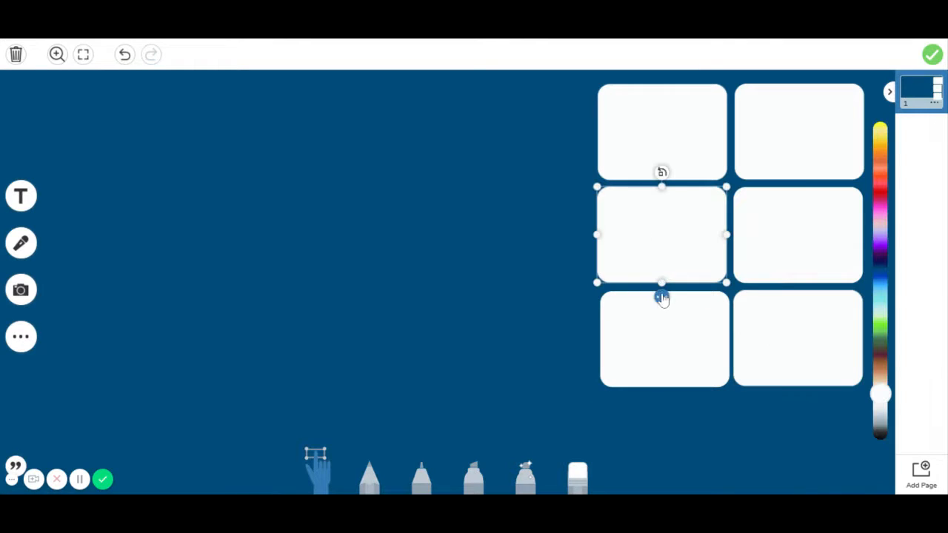
{"action": "left_click", "coordinate": [664, 304]}
{"action": "left_click", "coordinate": [618, 223]}
{"action": "left_click", "coordinate": [779, 234]}
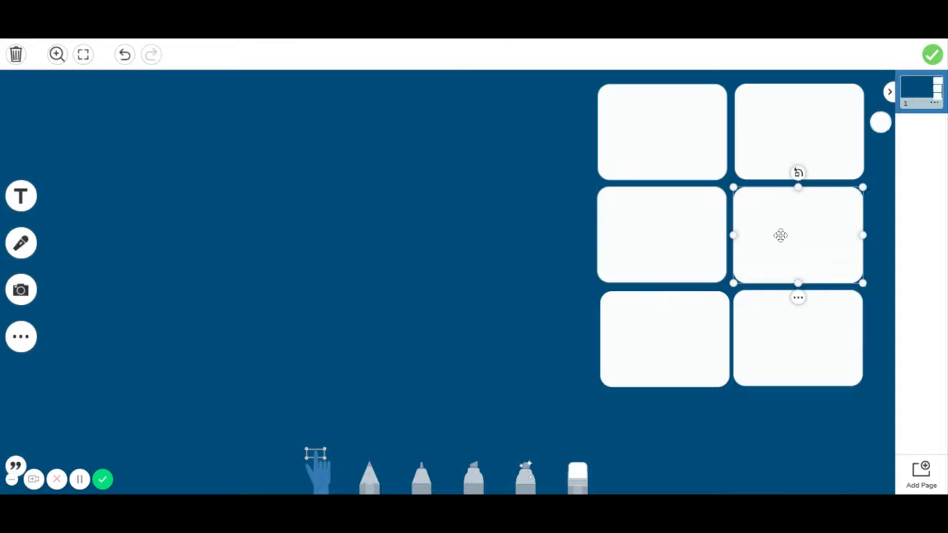
{"action": "left_click", "coordinate": [798, 298]}
{"action": "left_click", "coordinate": [757, 226]}
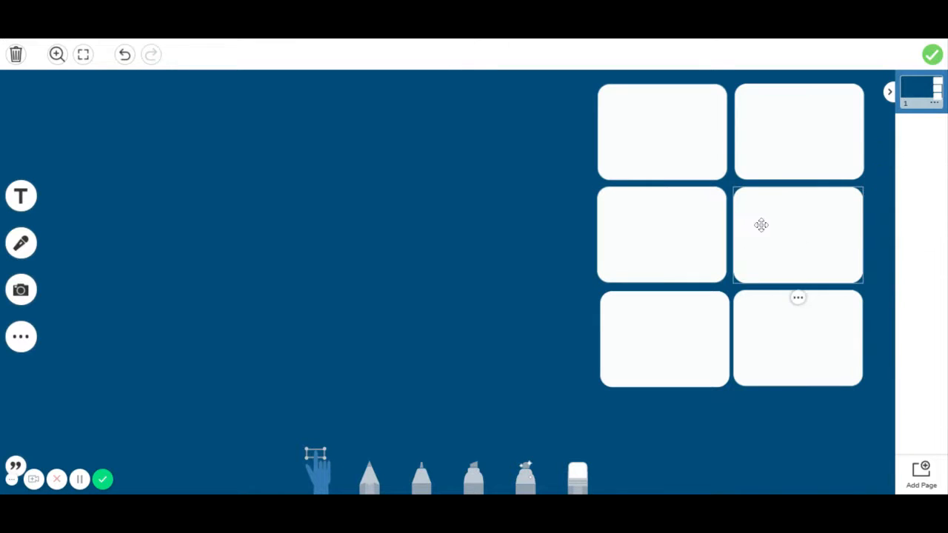
- Lock both white boxes in the grid's top row and check that a locked middle-row box cannot be moved
{"action": "left_click", "coordinate": [674, 131]}
{"action": "left_click", "coordinate": [662, 187]}
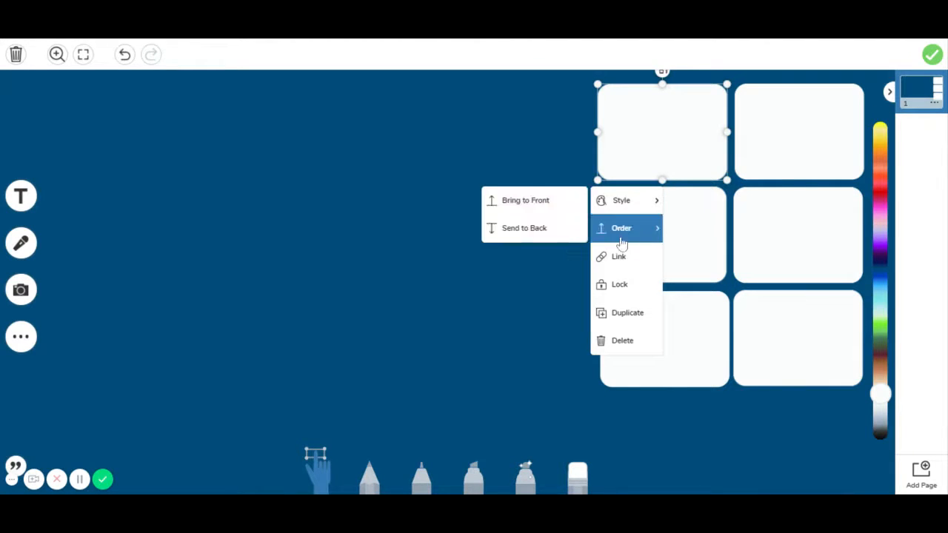
{"action": "left_click", "coordinate": [619, 282]}
{"action": "left_click", "coordinate": [817, 143]}
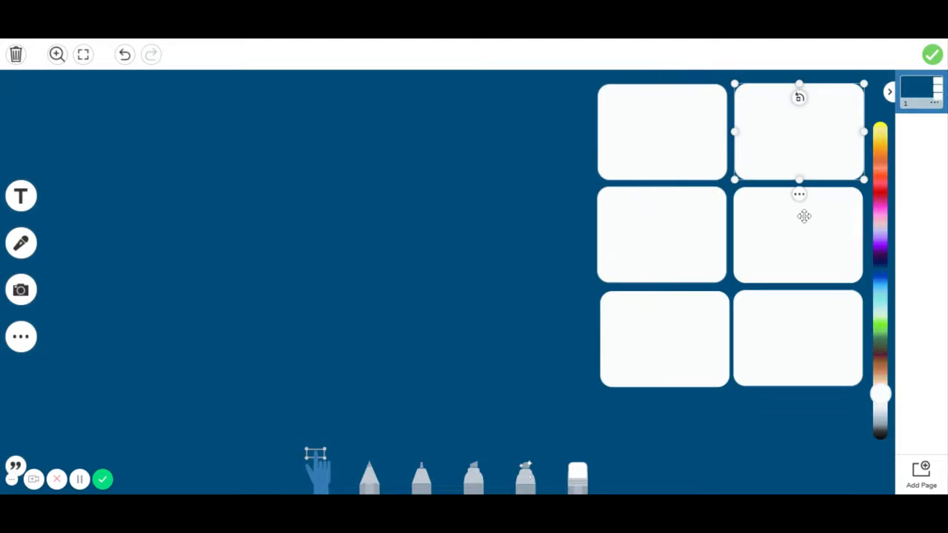
{"action": "left_click", "coordinate": [799, 194]}
{"action": "left_click", "coordinate": [768, 283]}
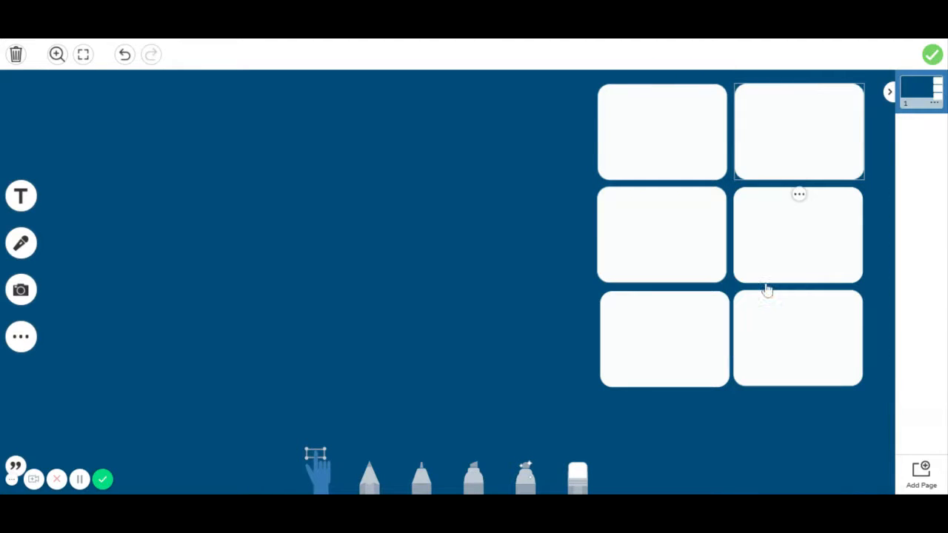
{"action": "left_click", "coordinate": [657, 235]}
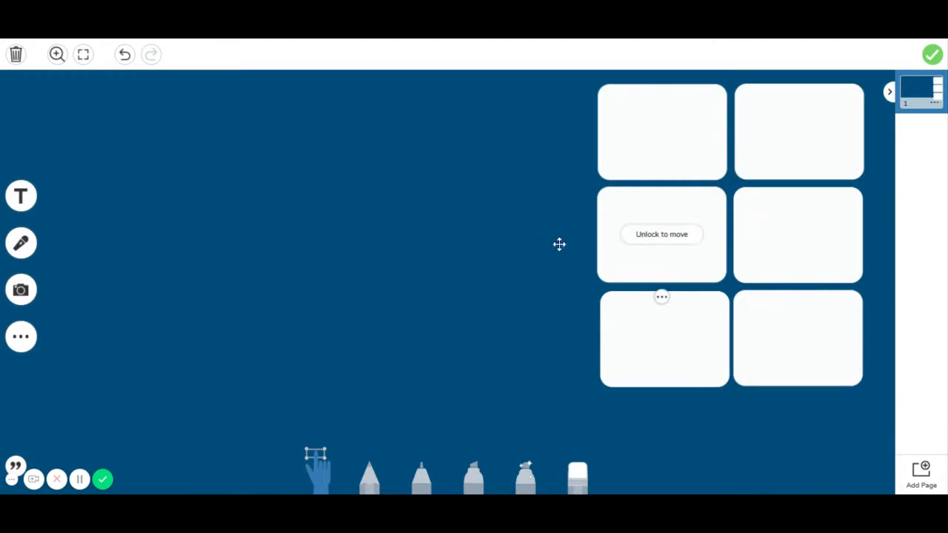
{"action": "left_click", "coordinate": [460, 391]}
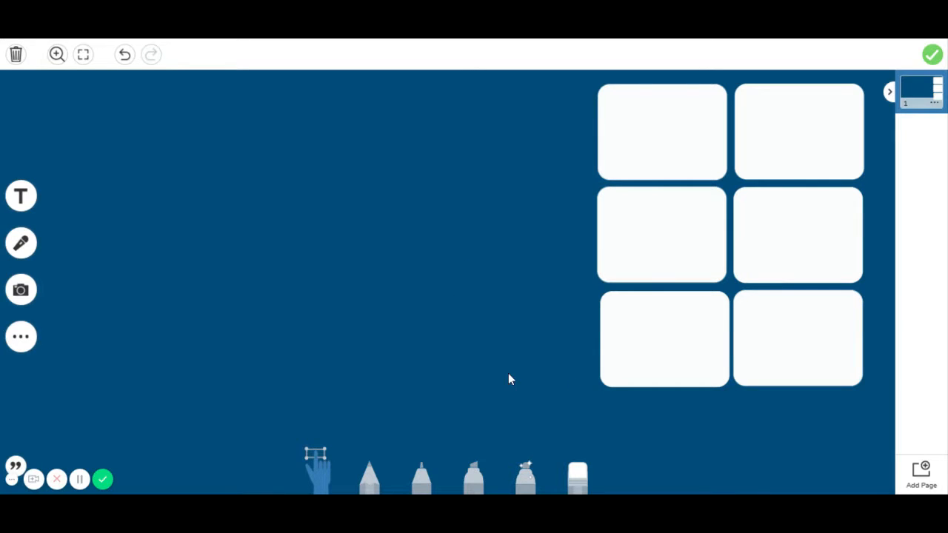
- Add a text label reading "s", resize it to a larger square, and place it in the empty area left of the grid
{"action": "left_click", "coordinate": [20, 200]}
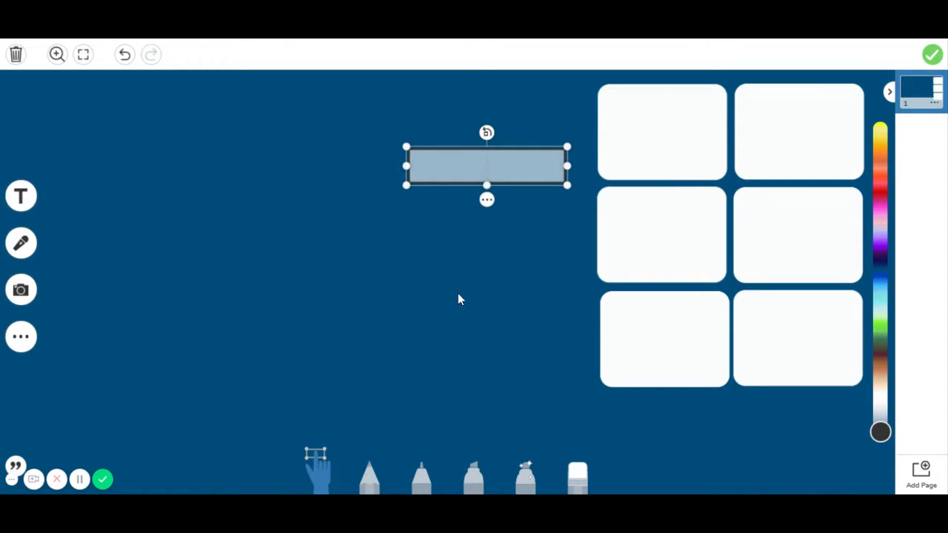
{"action": "type", "text": "s"}
{"action": "left_click_drag", "start_coordinate": [567, 166], "coordinate": [511, 238]}
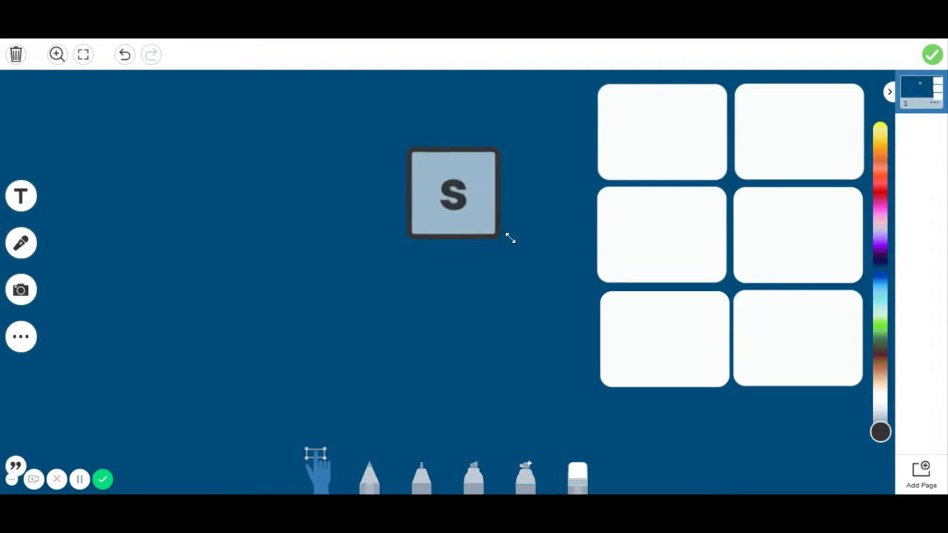
{"action": "left_click_drag", "start_coordinate": [478, 205], "coordinate": [229, 279]}
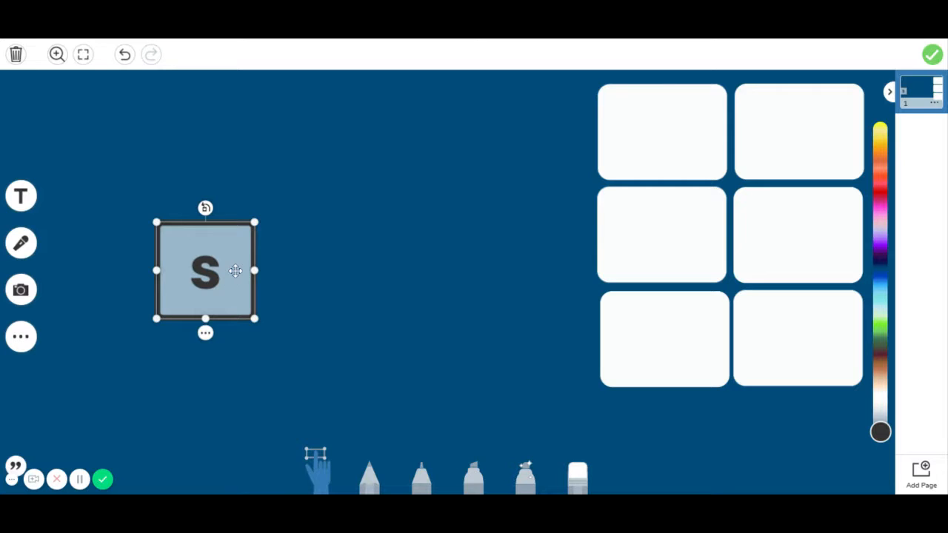
- Change the "s" label's style to plain text without a border or background fill
{"action": "left_click", "coordinate": [207, 336]}
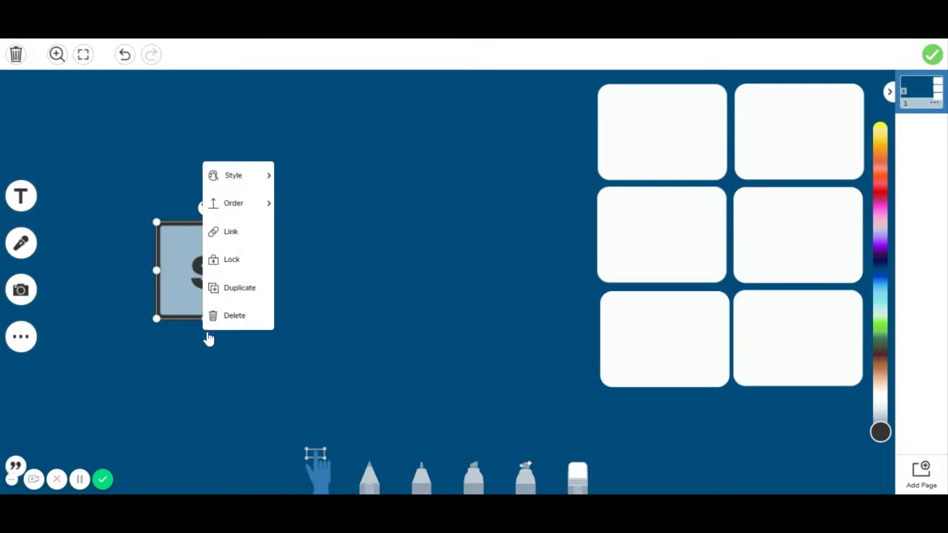
{"action": "mouse_move", "coordinate": [239, 185]}
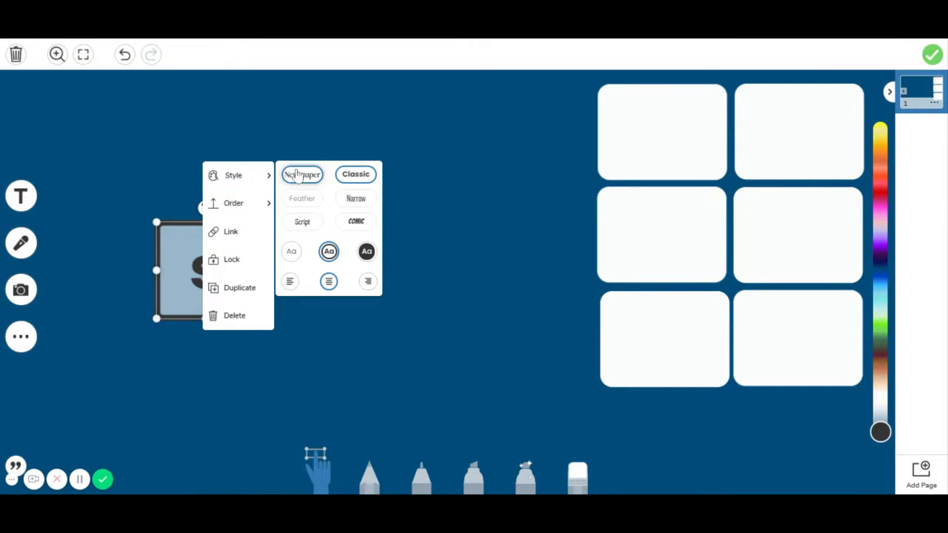
{"action": "left_click", "coordinate": [293, 255]}
{"action": "left_click", "coordinate": [319, 347]}
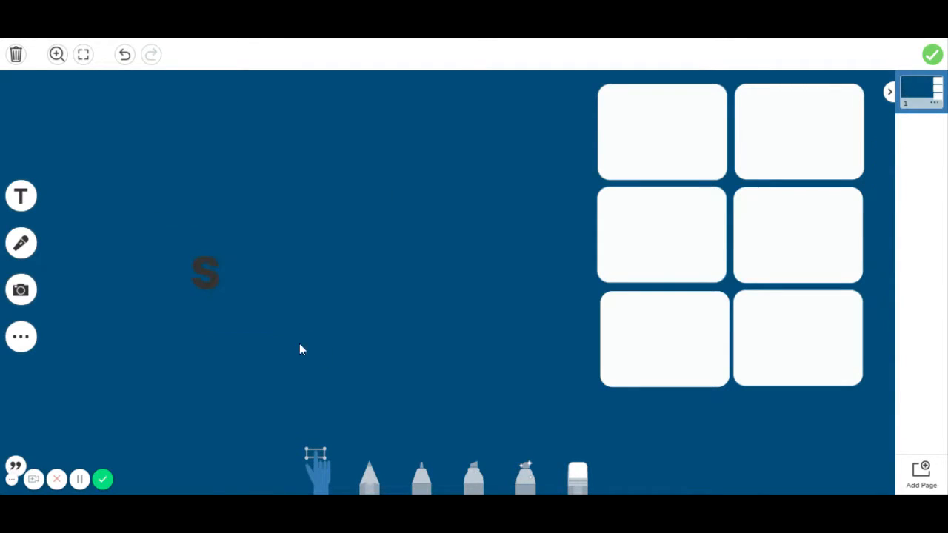
- Recolour the letter "s" dark blue to match the page background and shift it slightly down and to the right
{"action": "left_click", "coordinate": [205, 278]}
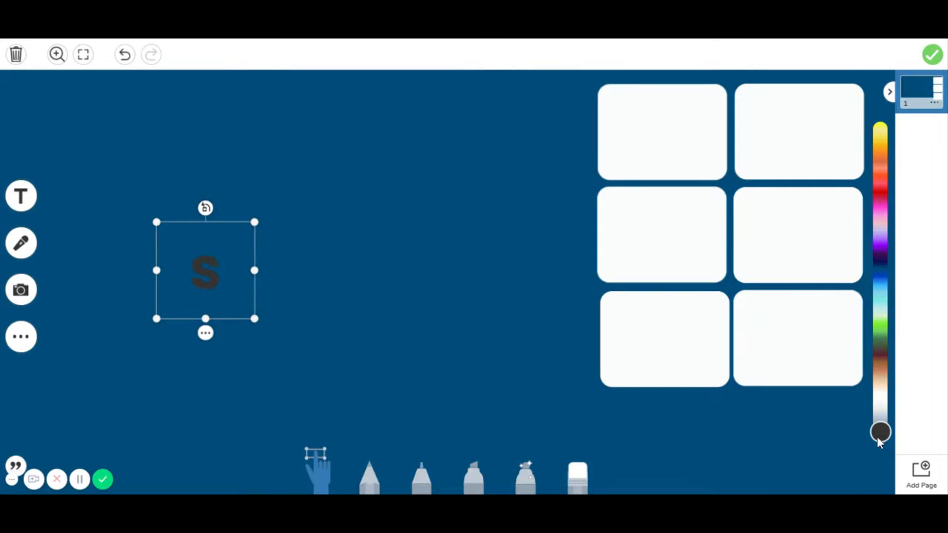
{"action": "left_click_drag", "start_coordinate": [880, 441], "coordinate": [883, 270]}
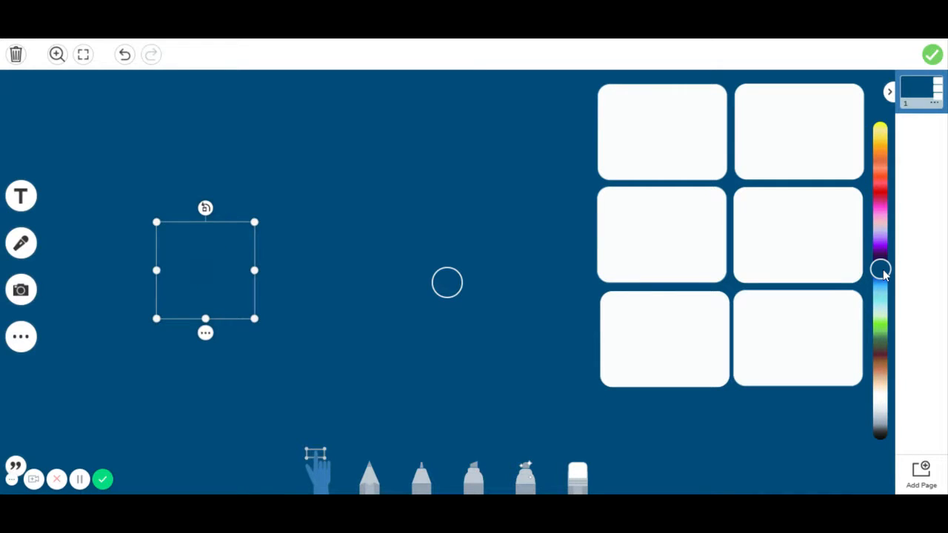
{"action": "left_click", "coordinate": [544, 421]}
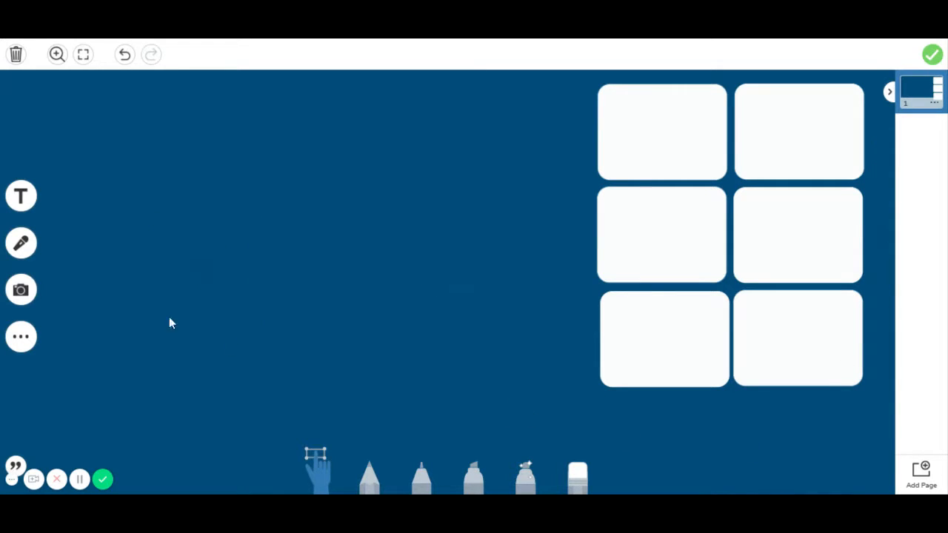
{"action": "left_click", "coordinate": [215, 271]}
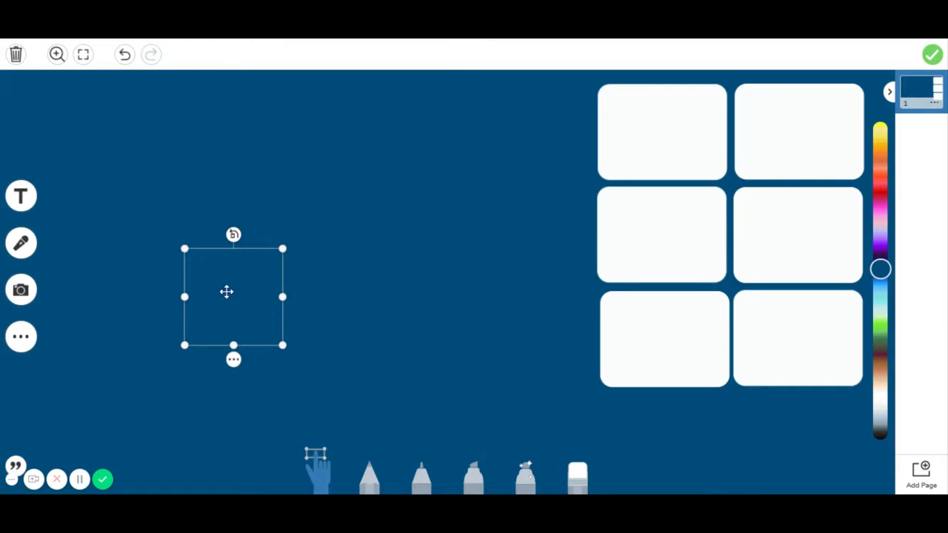
- Move the letter "s" into the top-left white box and paste copies so each of the six boxes holds one
{"action": "left_click_drag", "start_coordinate": [227, 291], "coordinate": [651, 123]}
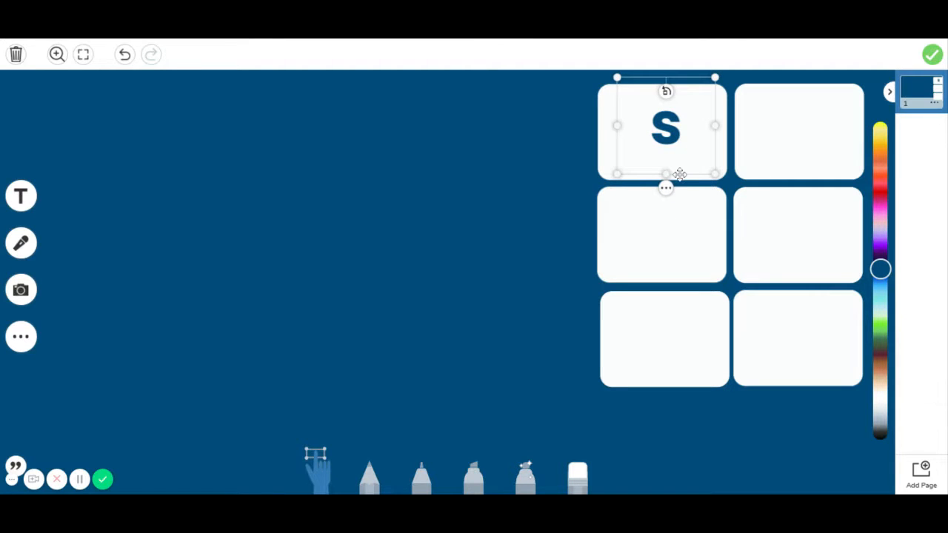
{"action": "key", "text": "ctrl+v"}
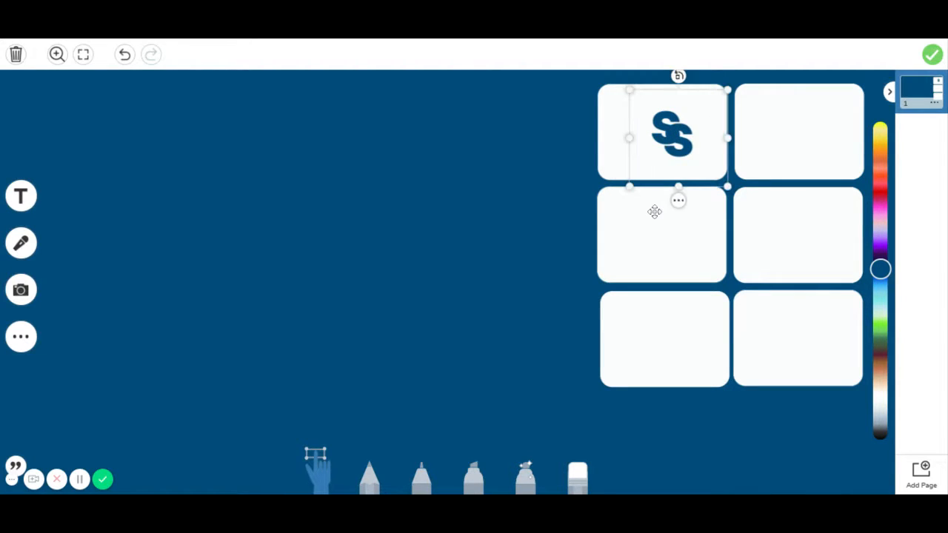
{"action": "left_click_drag", "start_coordinate": [679, 147], "coordinate": [804, 335]}
{"action": "key", "text": "ctrl+v"}
{"action": "key", "text": "ctrl+v"}
{"action": "key", "text": "ctrl+v"}
{"action": "key", "text": "ctrl+v"}
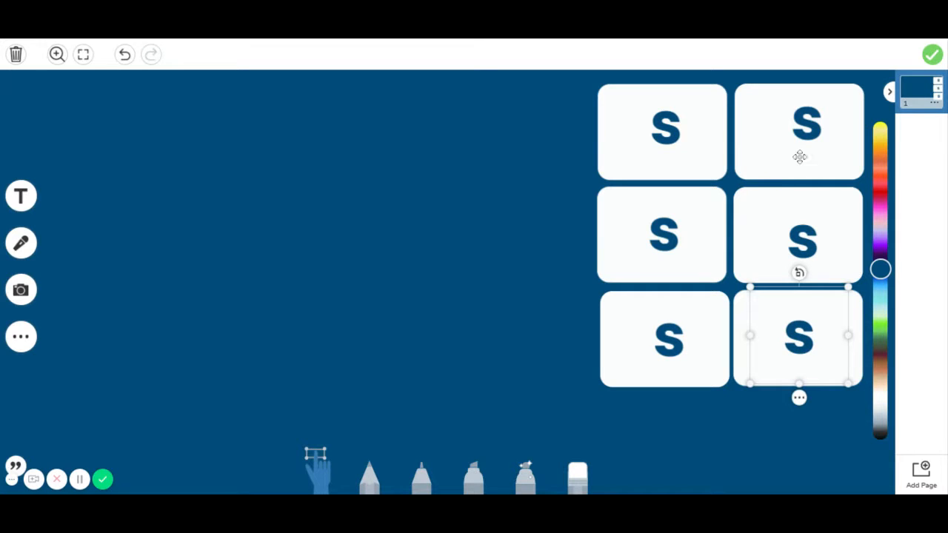
- Change the top-right box's letter to "a" and the middle-left box's letter to "t"
{"action": "left_click", "coordinate": [802, 120]}
{"action": "left_click", "coordinate": [802, 120]}
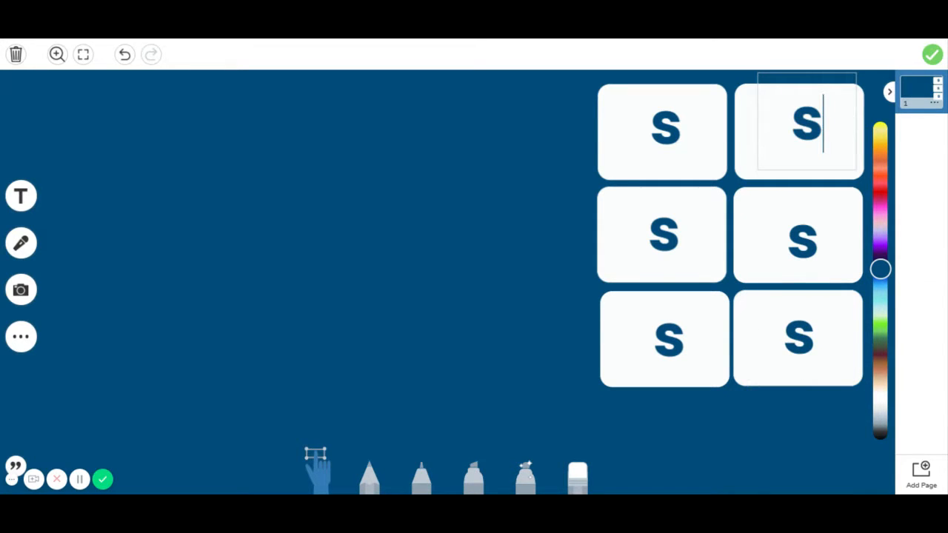
{"action": "double_click", "coordinate": [801, 120]}
{"action": "type", "text": "a"}
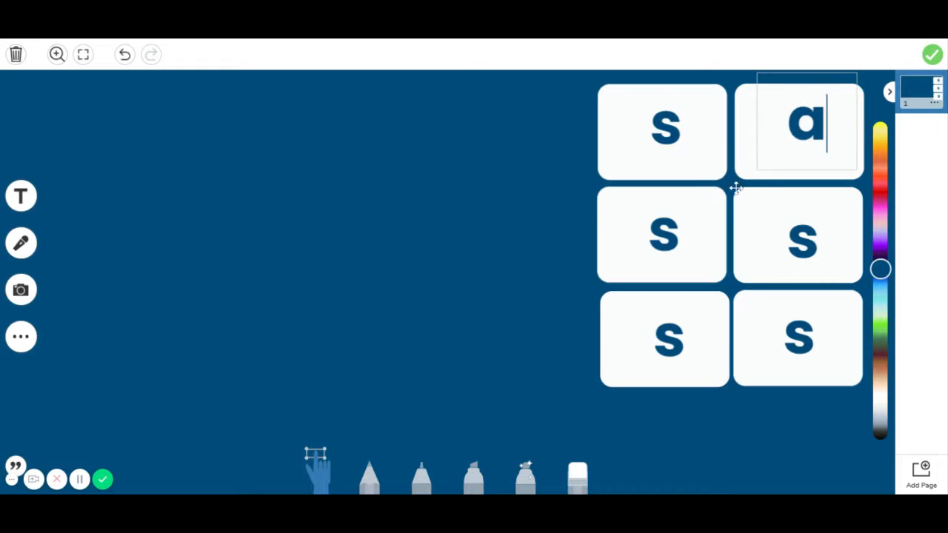
{"action": "left_click", "coordinate": [671, 225]}
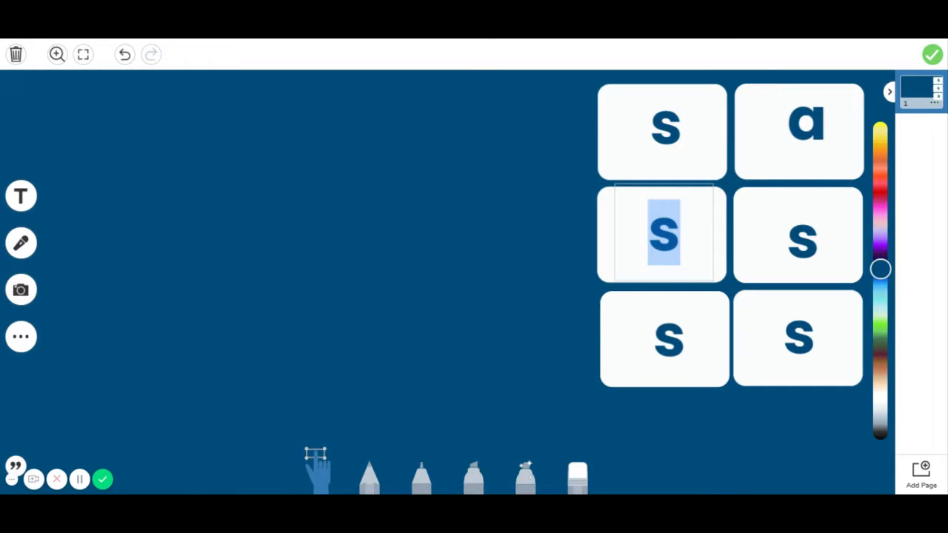
{"action": "type", "text": "t"}
- Change the middle-right box's letter to "i" and the bottom-left box's letter to "p"
{"action": "left_click", "coordinate": [810, 231]}
{"action": "double_click", "coordinate": [810, 231]}
{"action": "left_click", "coordinate": [809, 231]}
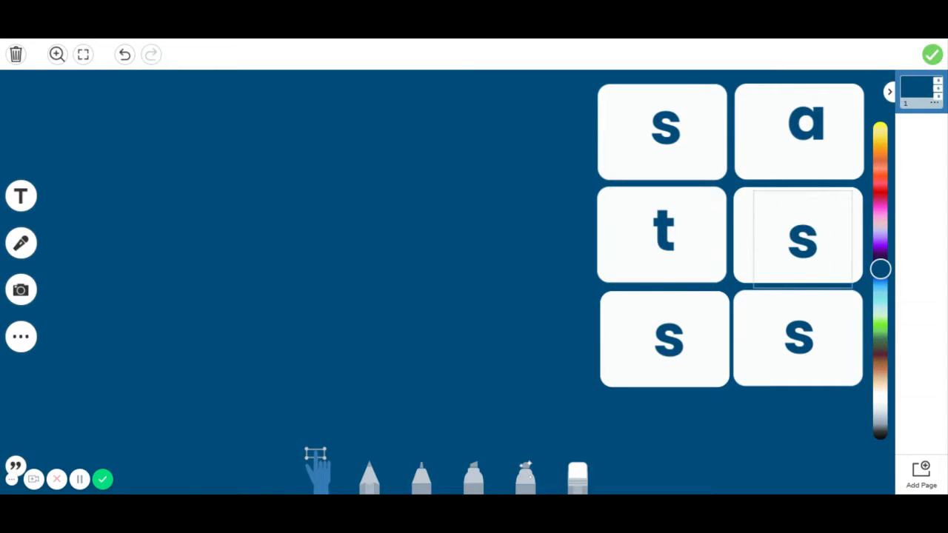
{"action": "double_click", "coordinate": [809, 231]}
{"action": "type", "text": "i"}
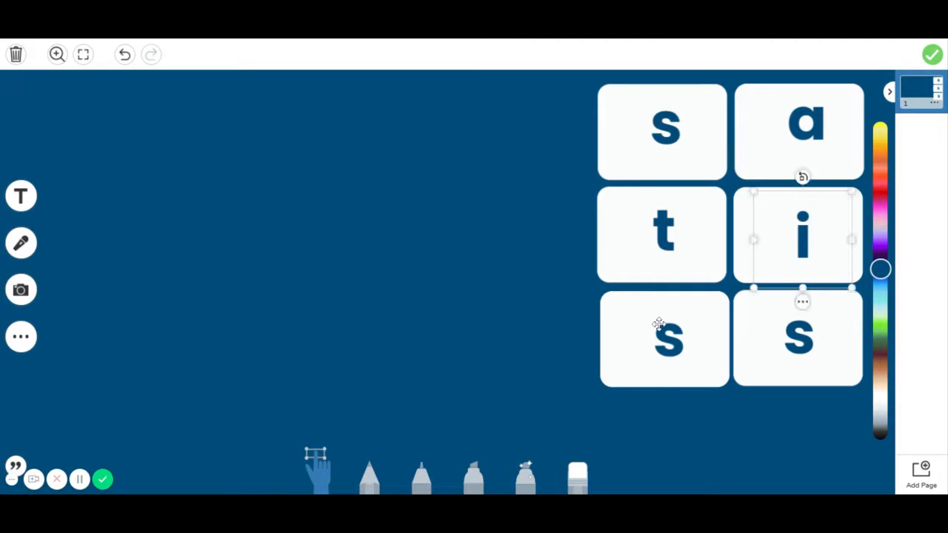
{"action": "left_click", "coordinate": [666, 326]}
{"action": "double_click", "coordinate": [668, 337]}
{"action": "type", "text": "p"}
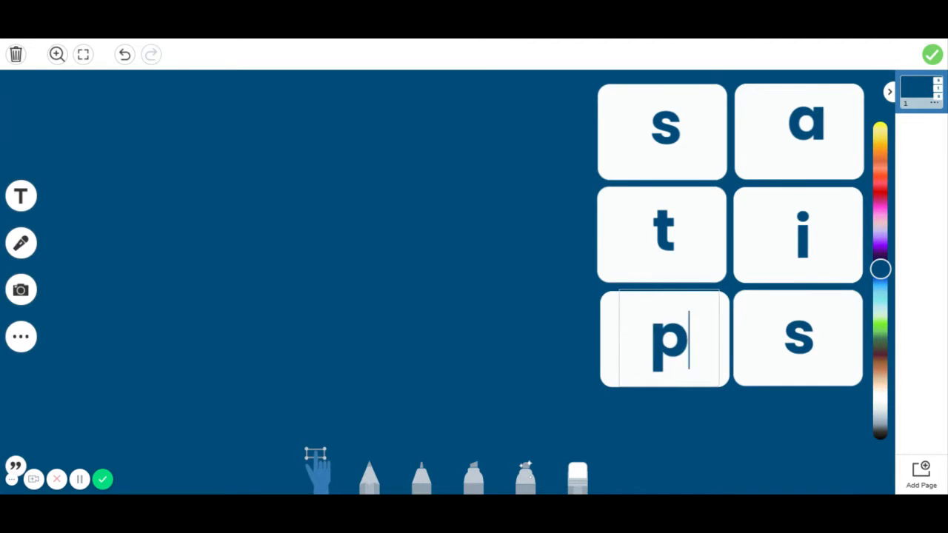
- Change the bottom-right box's letter to "n" and deselect it
{"action": "left_click", "coordinate": [814, 335]}
{"action": "double_click", "coordinate": [801, 335]}
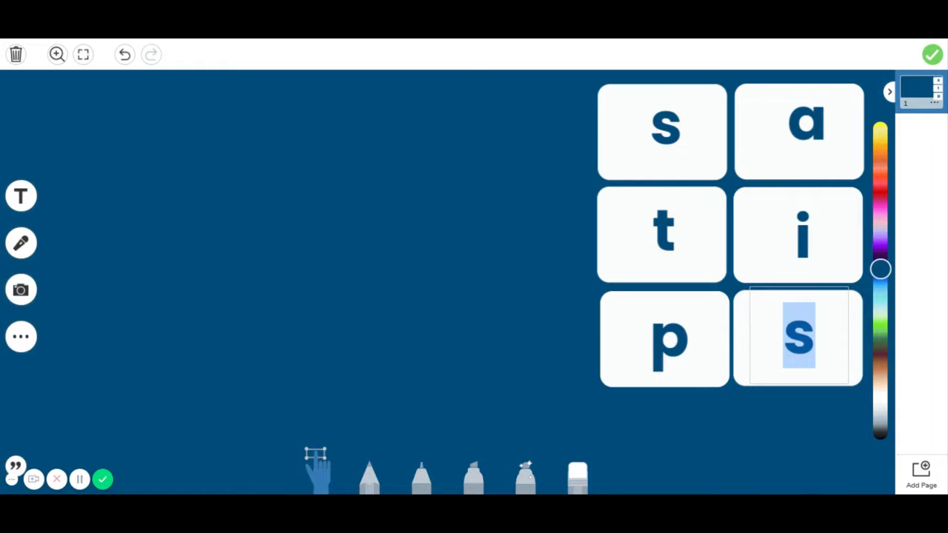
{"action": "type", "text": "n"}
{"action": "key", "text": "Escape"}
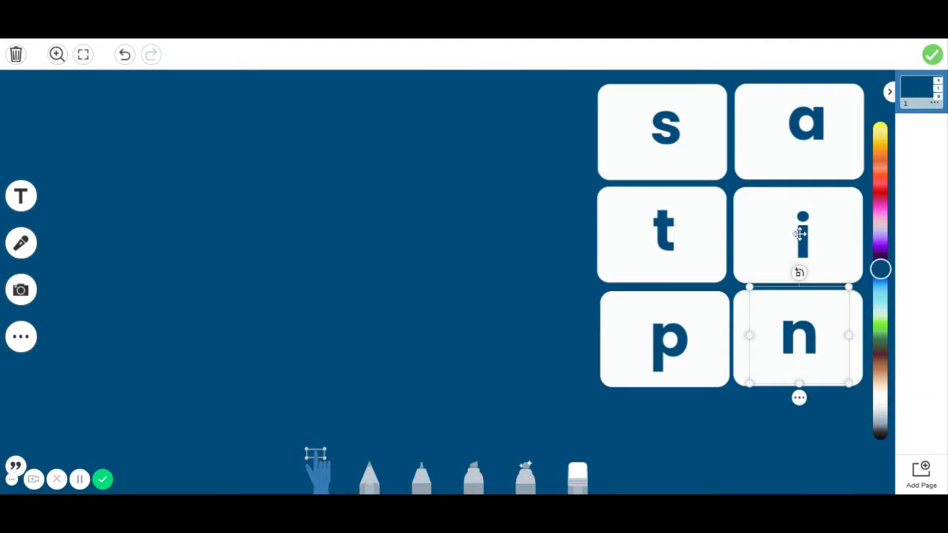
{"action": "left_click", "coordinate": [522, 291]}
- Hide all six letters by moving them out of the white boxes to scattered spots on the dark blue page
{"action": "left_click_drag", "start_coordinate": [637, 342], "coordinate": [96, 360]}
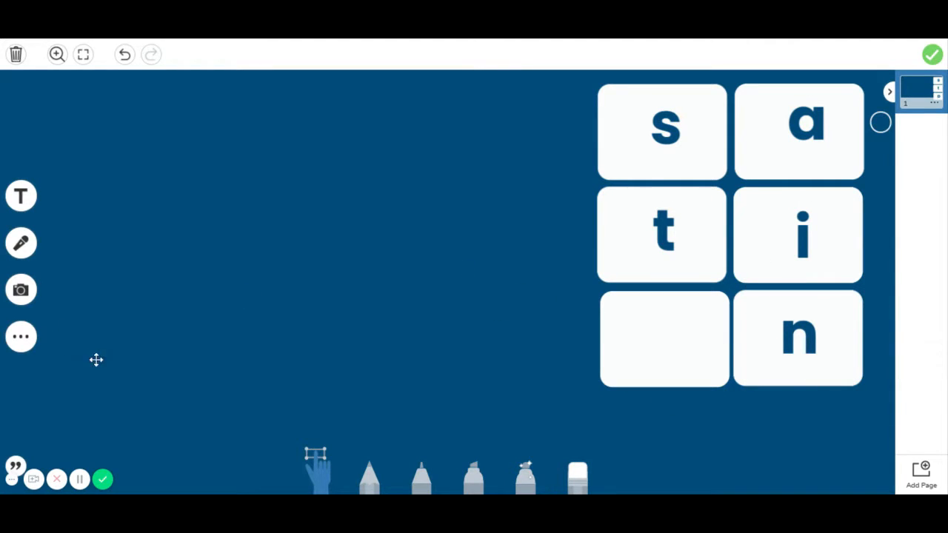
{"action": "left_click_drag", "start_coordinate": [677, 226], "coordinate": [492, 280]}
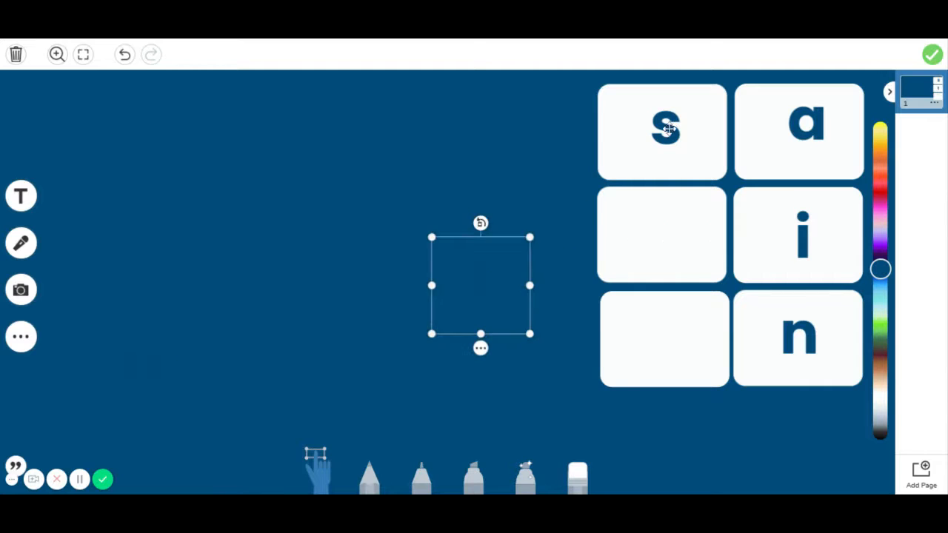
{"action": "left_click_drag", "start_coordinate": [667, 126], "coordinate": [406, 349]}
{"action": "left_click_drag", "start_coordinate": [768, 121], "coordinate": [524, 137]}
{"action": "left_click_drag", "start_coordinate": [838, 245], "coordinate": [251, 328]}
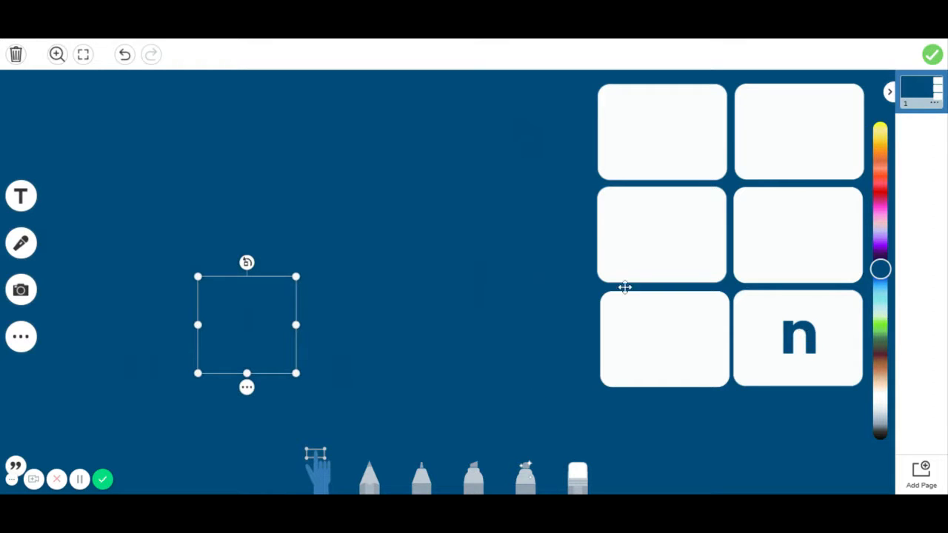
{"action": "left_click_drag", "start_coordinate": [798, 337], "coordinate": [324, 201]}
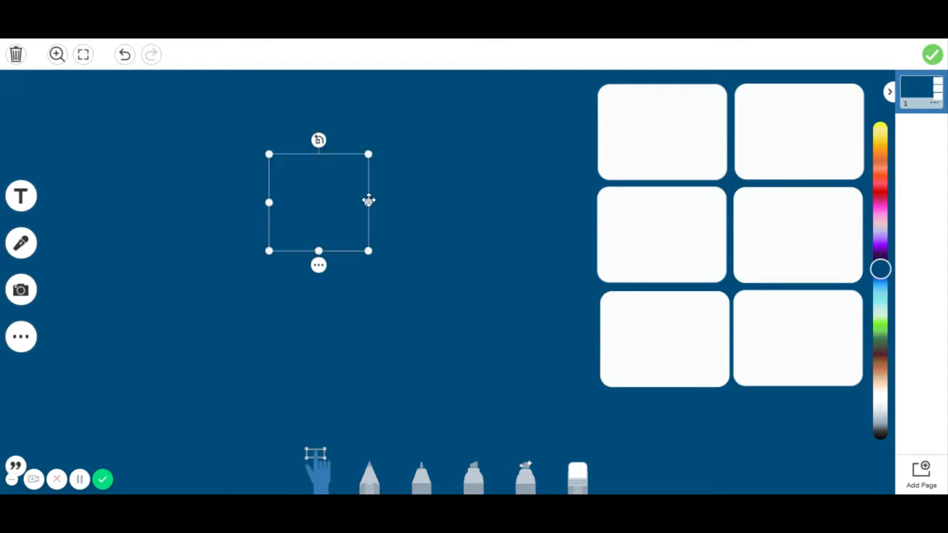
{"action": "left_click", "coordinate": [530, 352]}
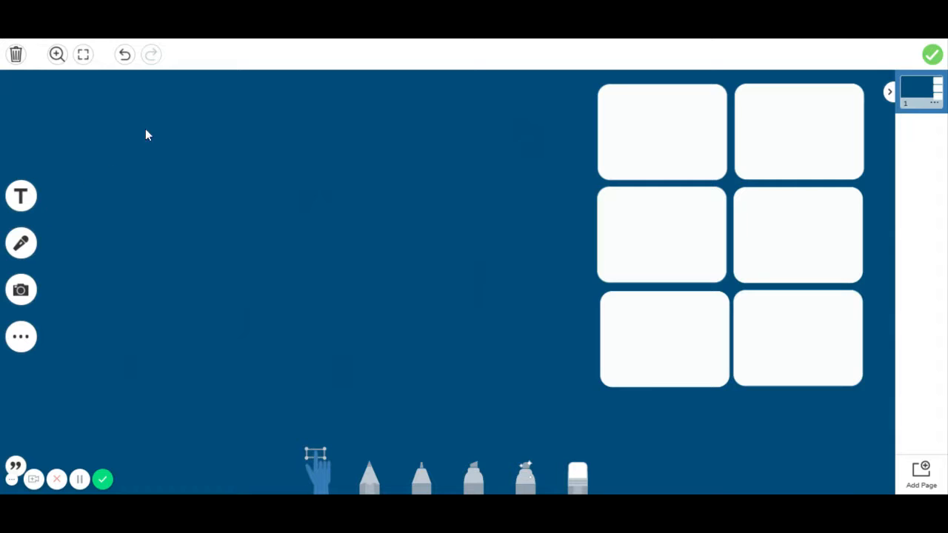
- Add a yellow star shape, enlarge it to about twice its size, and place it in the page's upper-left corner
{"action": "left_click", "coordinate": [27, 342]}
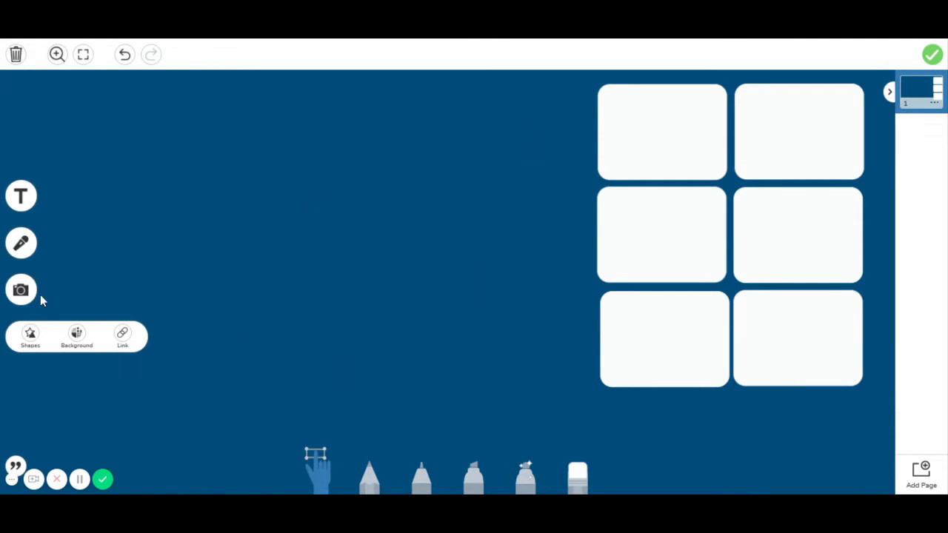
{"action": "left_click", "coordinate": [29, 339]}
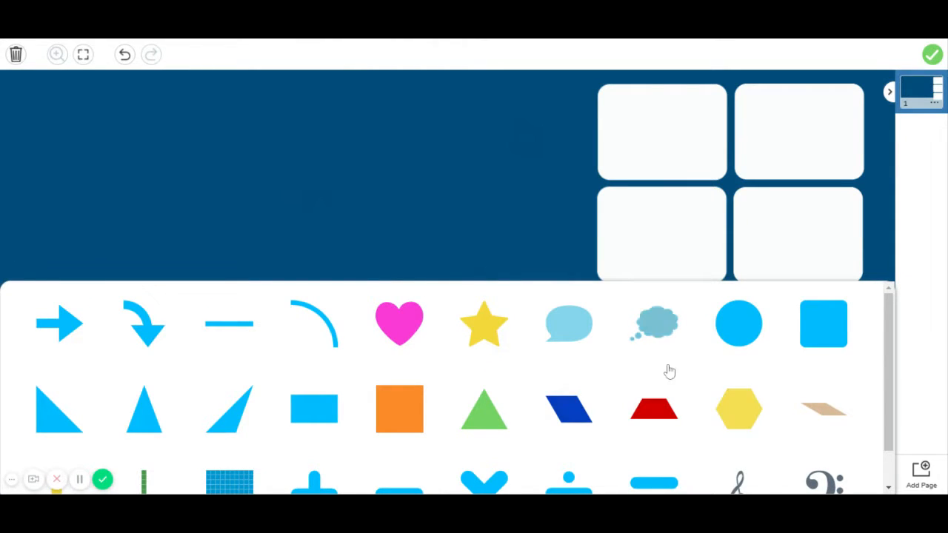
{"action": "left_click", "coordinate": [486, 331]}
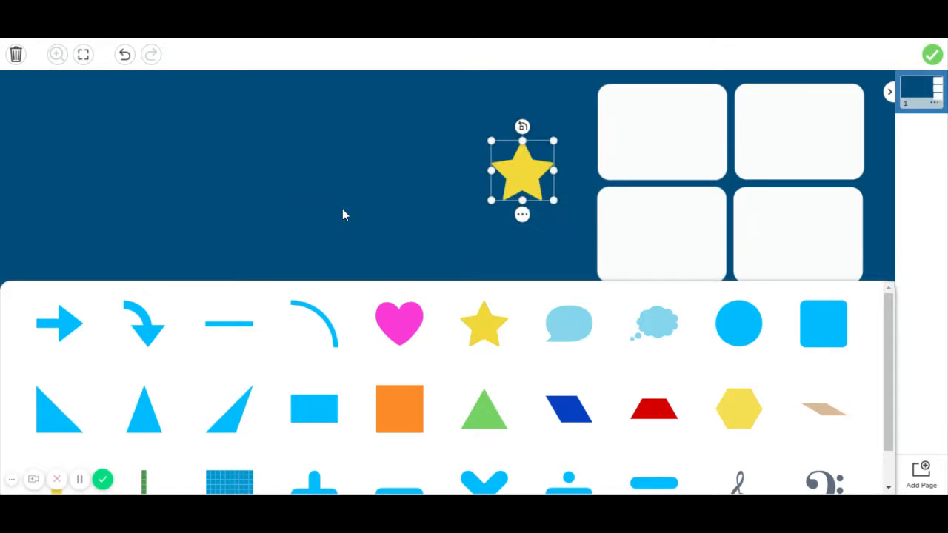
{"action": "left_click", "coordinate": [404, 175]}
{"action": "left_click_drag", "start_coordinate": [519, 165], "coordinate": [173, 218]}
{"action": "mouse_move", "coordinate": [117, 170]}
{"action": "left_mouse_down"}
{"action": "mouse_move", "coordinate": [549, 256]}
{"action": "mouse_move", "coordinate": [282, 269]}
{"action": "mouse_move", "coordinate": [200, 347]}
{"action": "mouse_move", "coordinate": [455, 252]}
{"action": "mouse_move", "coordinate": [119, 141]}
{"action": "mouse_move", "coordinate": [509, 169]}
{"action": "mouse_move", "coordinate": [296, 193]}
{"action": "mouse_move", "coordinate": [94, 142]}
{"action": "mouse_move", "coordinate": [105, 166]}
{"action": "left_mouse_up"}
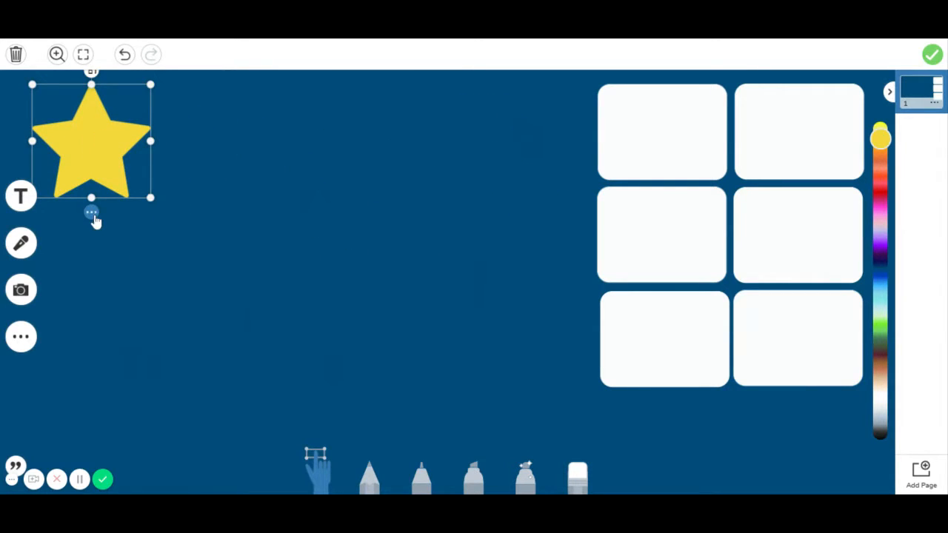
- Send the star to the back of the object order and nudge it slightly further into the upper-left corner
{"action": "left_click", "coordinate": [92, 215]}
{"action": "mouse_move", "coordinate": [119, 253]}
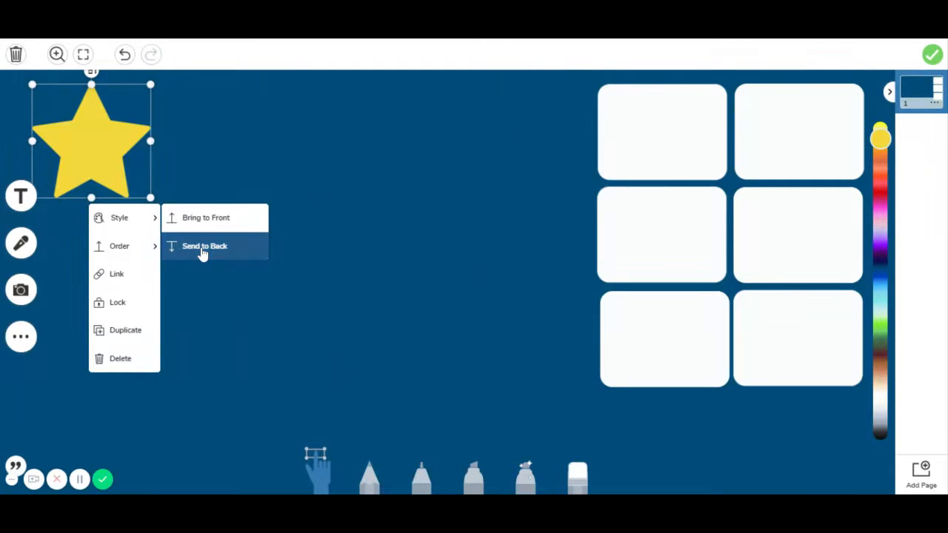
{"action": "left_click", "coordinate": [228, 314]}
{"action": "mouse_move", "coordinate": [105, 157]}
{"action": "left_mouse_down"}
{"action": "mouse_move", "coordinate": [333, 155]}
{"action": "mouse_move", "coordinate": [423, 207]}
{"action": "mouse_move", "coordinate": [319, 211]}
{"action": "mouse_move", "coordinate": [328, 211]}
{"action": "mouse_move", "coordinate": [210, 171]}
{"action": "mouse_move", "coordinate": [84, 153]}
{"action": "mouse_move", "coordinate": [97, 153]}
{"action": "left_mouse_up"}
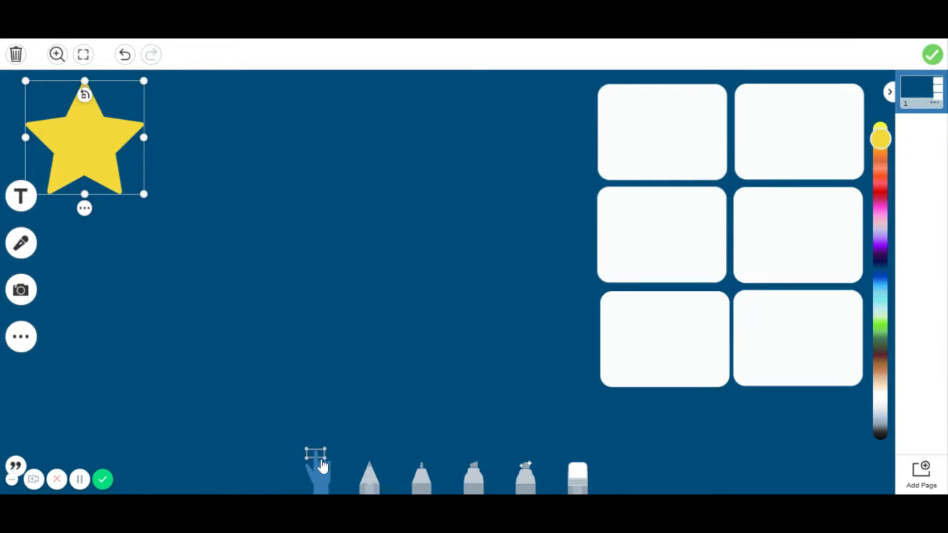
- Test the activity by using the star to find the hidden letters i, n, t, a, s and p and moving each into a white box
{"action": "left_click_drag", "start_coordinate": [81, 138], "coordinate": [644, 140]}
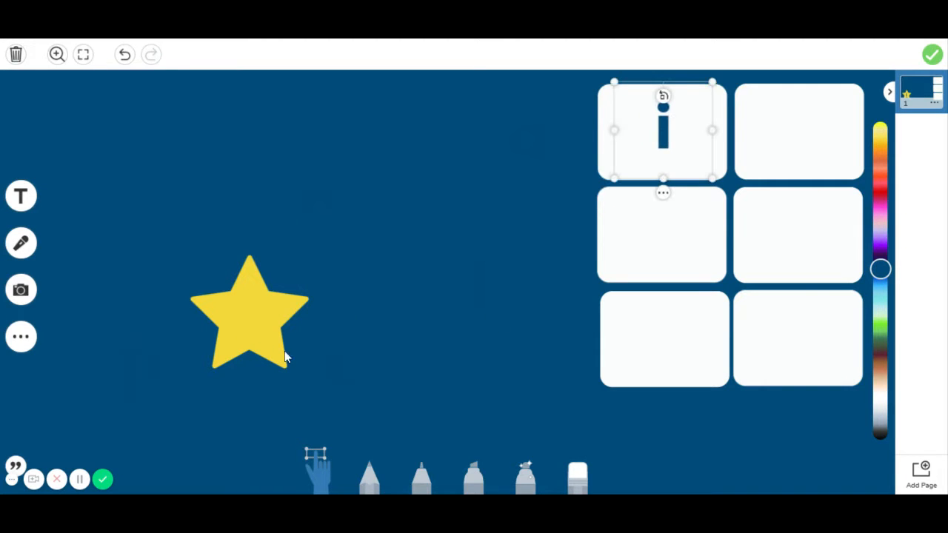
{"action": "left_click_drag", "start_coordinate": [246, 329], "coordinate": [802, 128]}
{"action": "left_click_drag", "start_coordinate": [311, 205], "coordinate": [648, 243]}
{"action": "left_click_drag", "start_coordinate": [472, 306], "coordinate": [803, 228]}
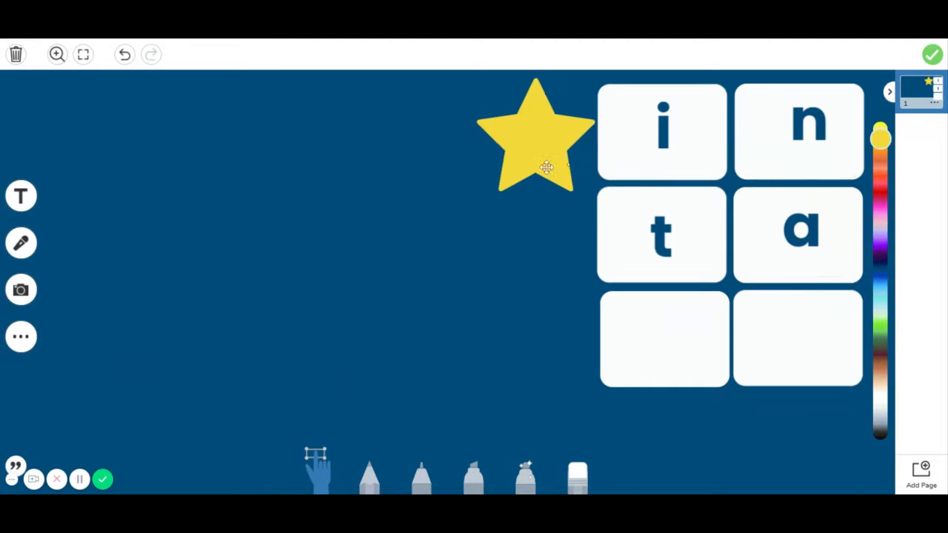
{"action": "left_click_drag", "start_coordinate": [546, 170], "coordinate": [648, 343]}
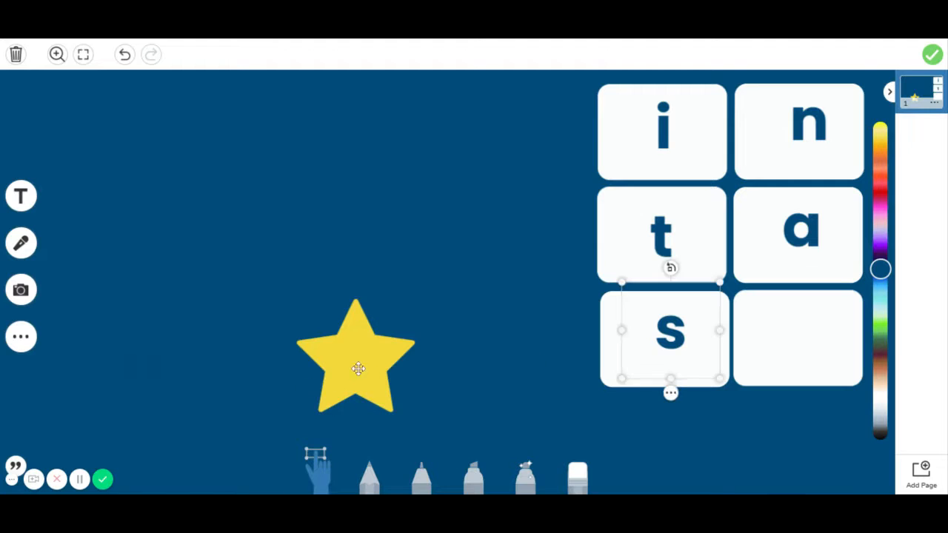
{"action": "left_click_drag", "start_coordinate": [355, 364], "coordinate": [809, 331]}
{"action": "left_click", "coordinate": [139, 374]}
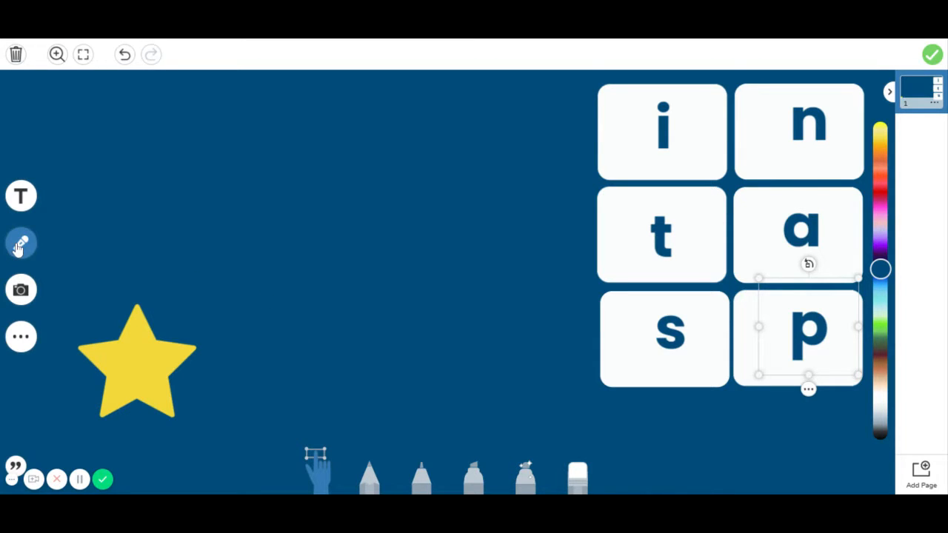
- Make a test voice recording with the arrow pointer over the letters, and delete the finished recording from the page
{"action": "left_click", "coordinate": [20, 246]}
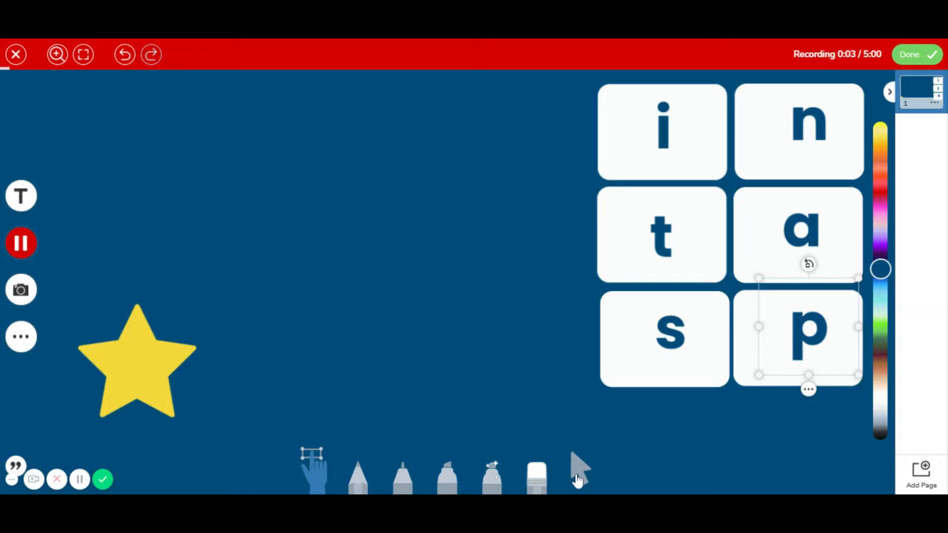
{"action": "left_click", "coordinate": [580, 477]}
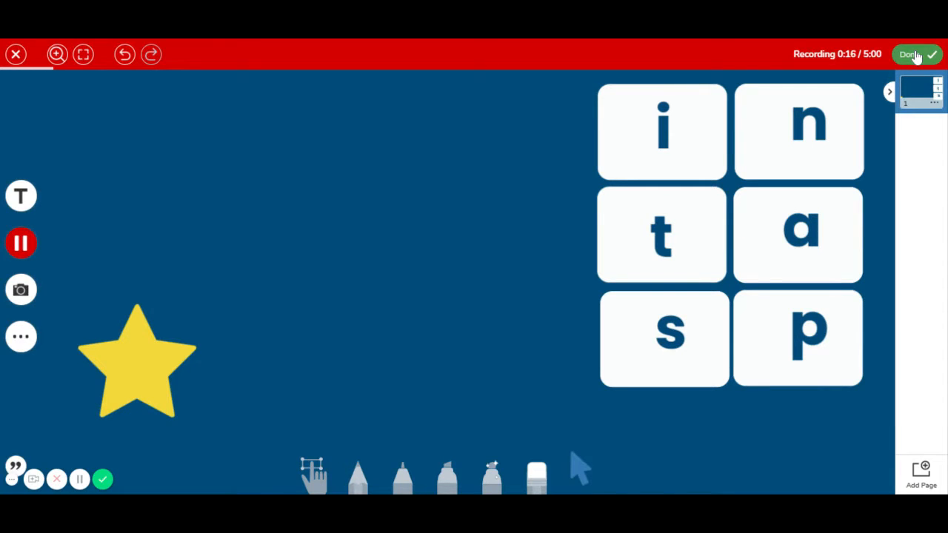
{"action": "left_click", "coordinate": [917, 56]}
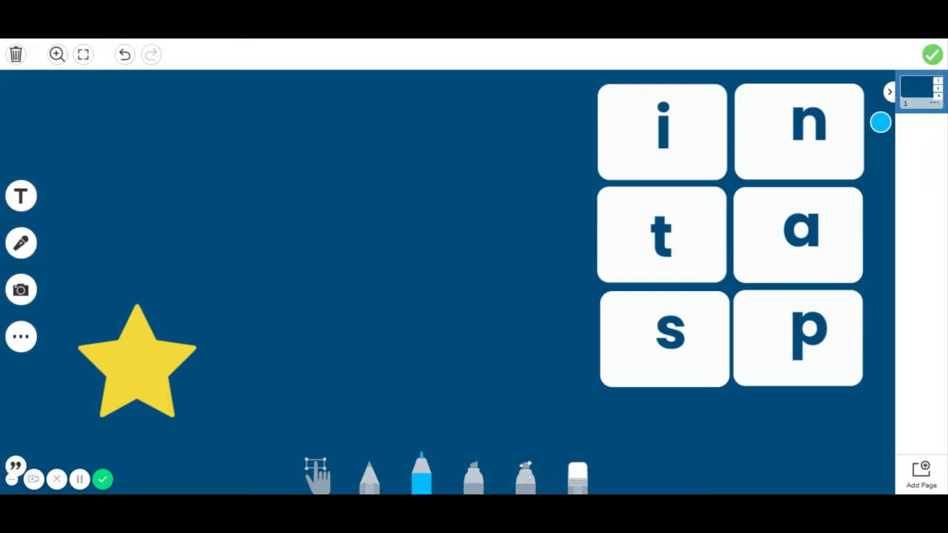
{"action": "left_click", "coordinate": [447, 426]}
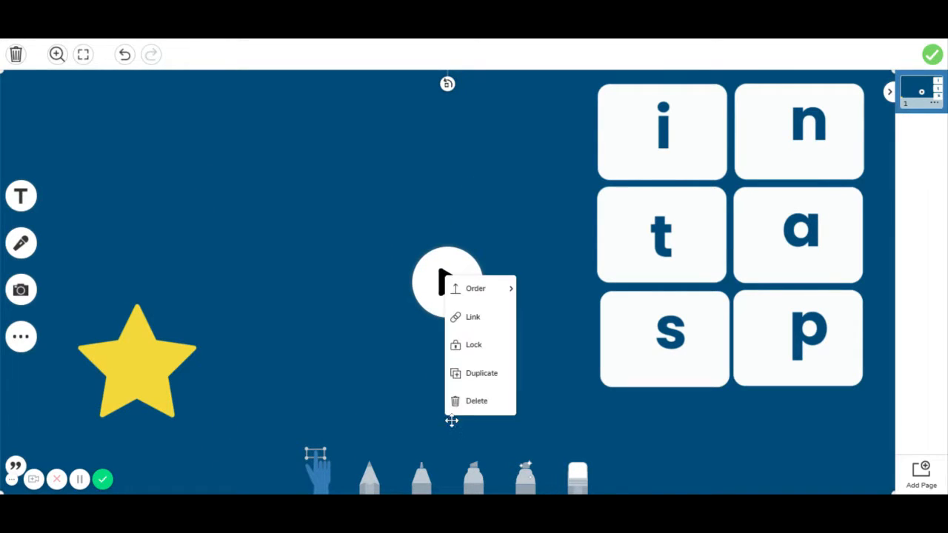
{"action": "left_click", "coordinate": [468, 402]}
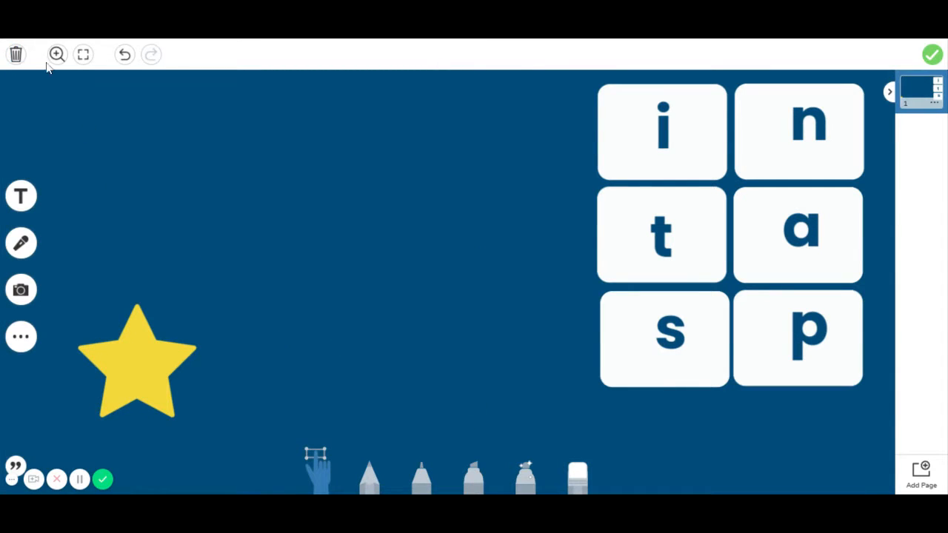
- Move the letter "i" out of the top-left white box and hide it on the blue page again
{"action": "left_click", "coordinate": [664, 129]}
{"action": "left_click_drag", "start_coordinate": [664, 129], "coordinate": [453, 297]}
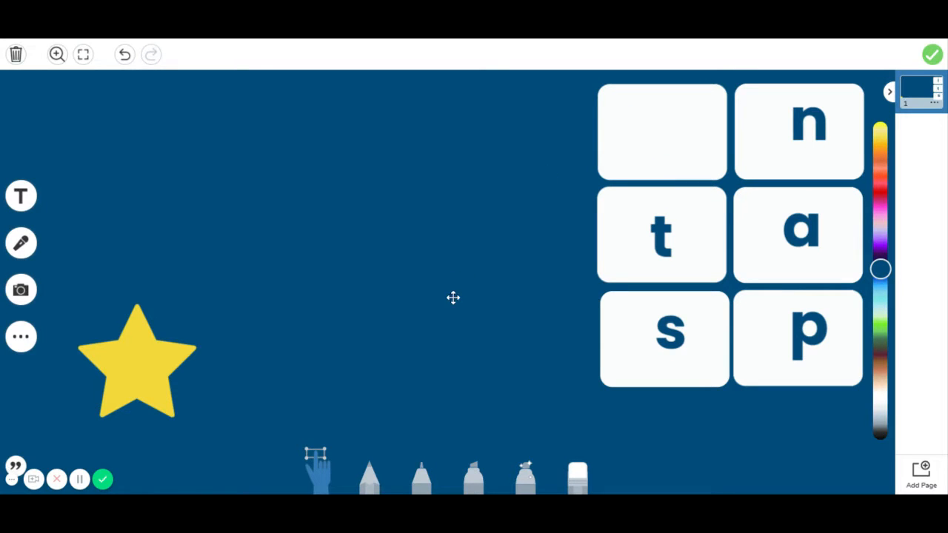
{"action": "left_click", "coordinate": [79, 480]}
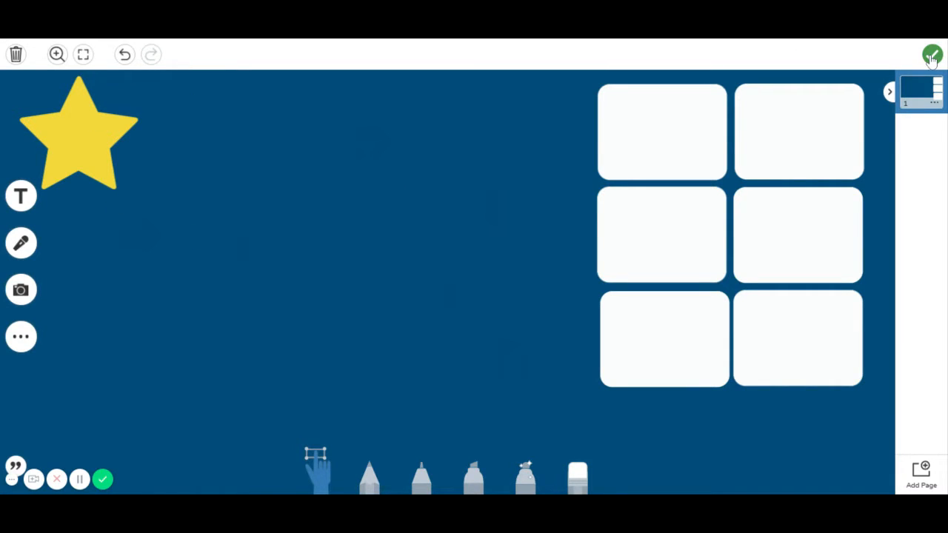
- Confirm the finished student template and save the Letter Spotlight activity with its voice instructions recorder opened
{"action": "left_click", "coordinate": [932, 57]}
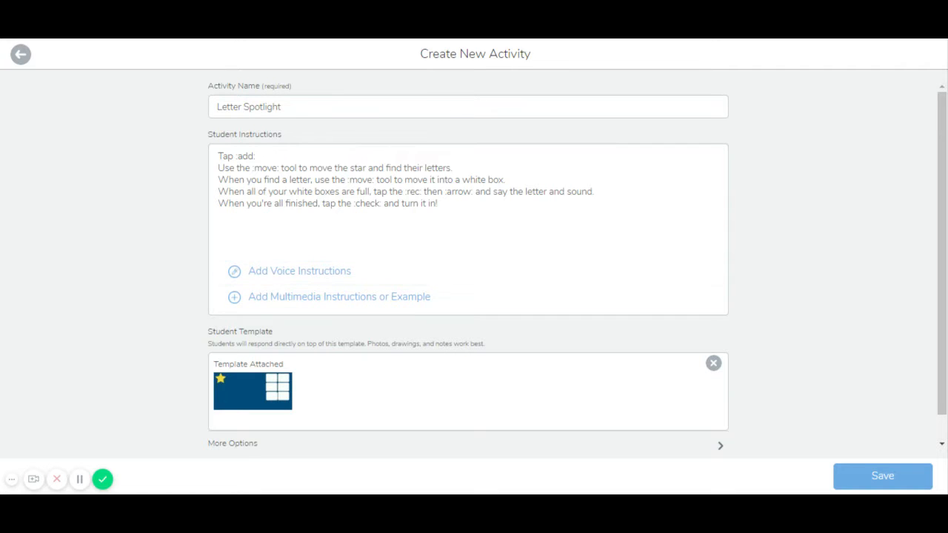
{"action": "left_click", "coordinate": [273, 276]}
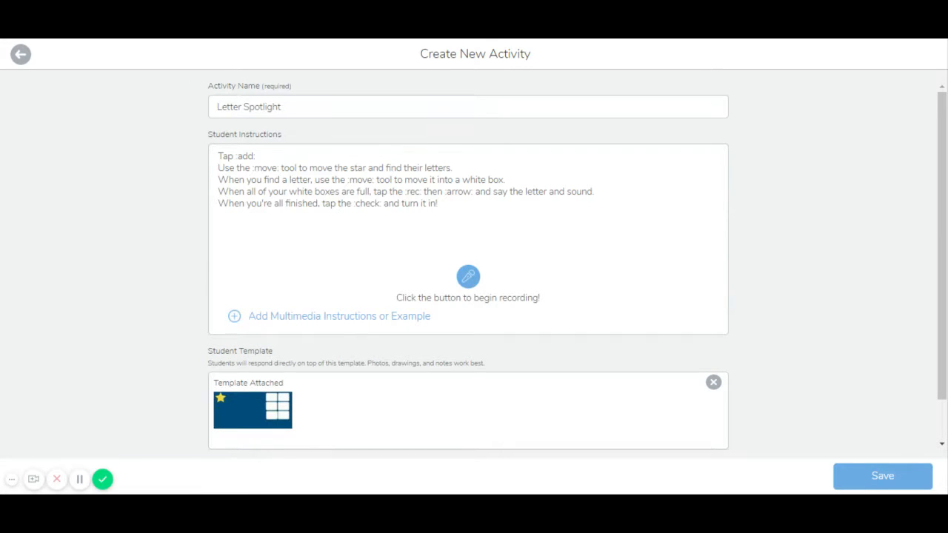
{"action": "mouse_move", "coordinate": [437, 203]}
{"action": "left_mouse_down"}
{"action": "mouse_move", "coordinate": [191, 155]}
{"action": "mouse_move", "coordinate": [437, 203]}
{"action": "left_mouse_up"}
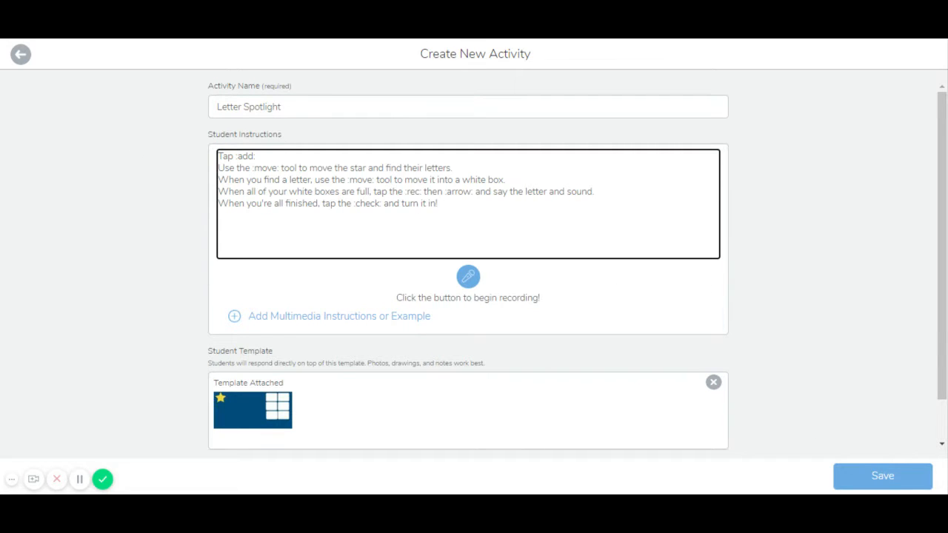
{"action": "left_click", "coordinate": [883, 476]}
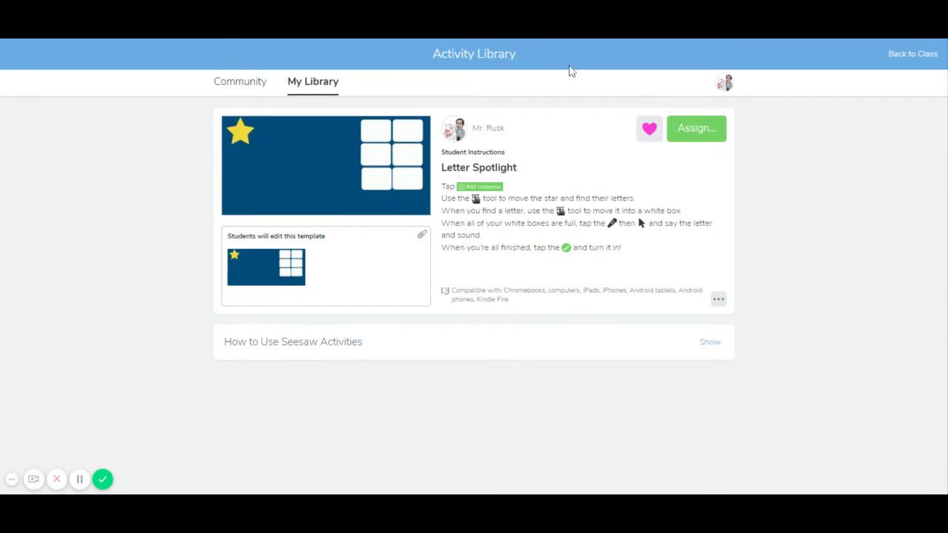
- Assign the Letter Spotlight activity to the Willow PD class and open that class's activities
{"action": "left_click", "coordinate": [697, 130]}
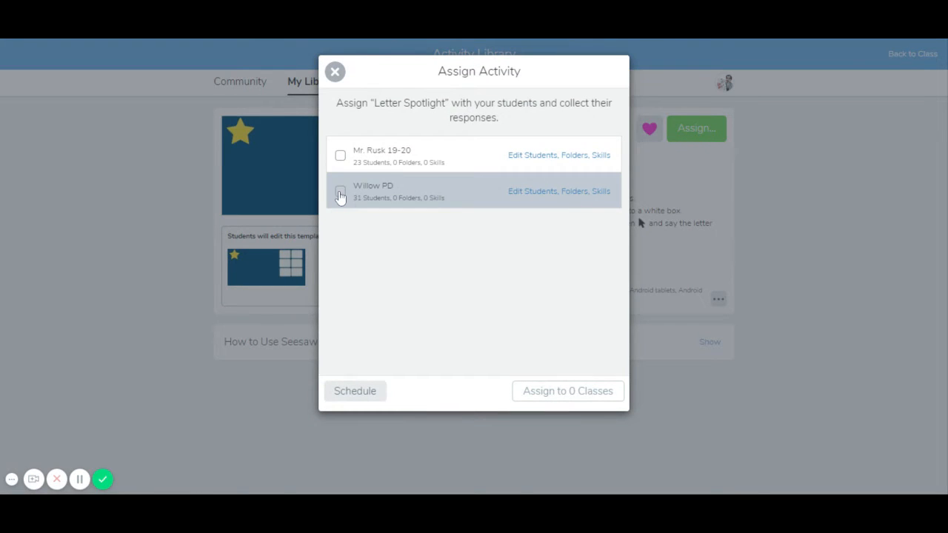
{"action": "left_click", "coordinate": [340, 193]}
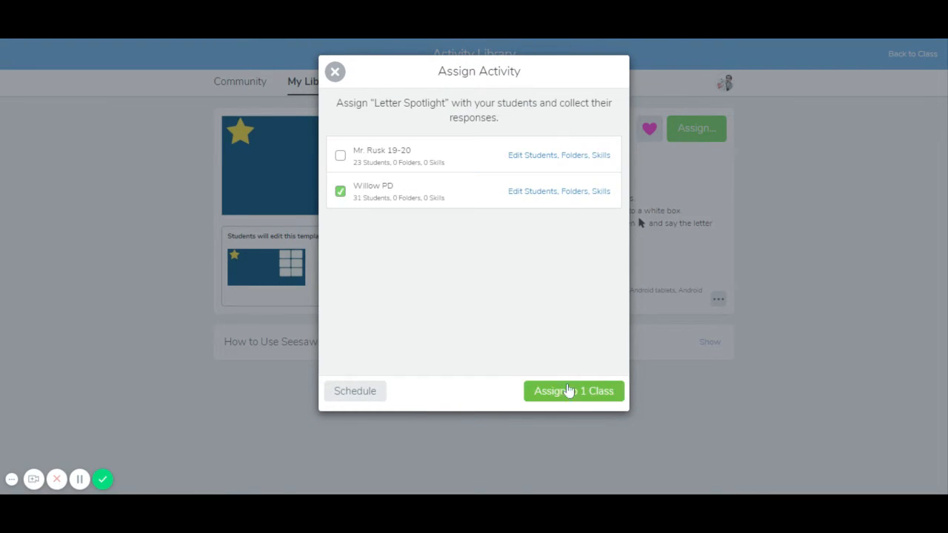
{"action": "left_click", "coordinate": [565, 394]}
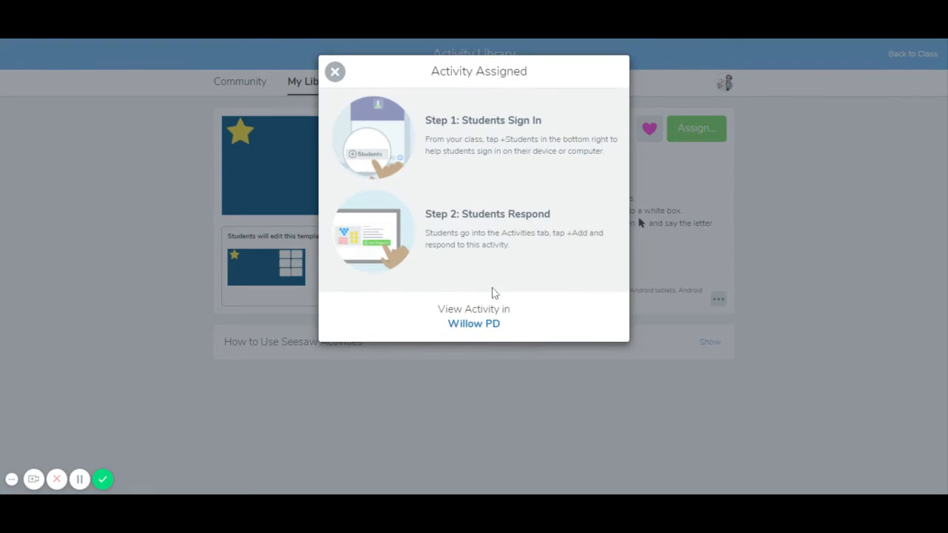
{"action": "left_click", "coordinate": [470, 326]}
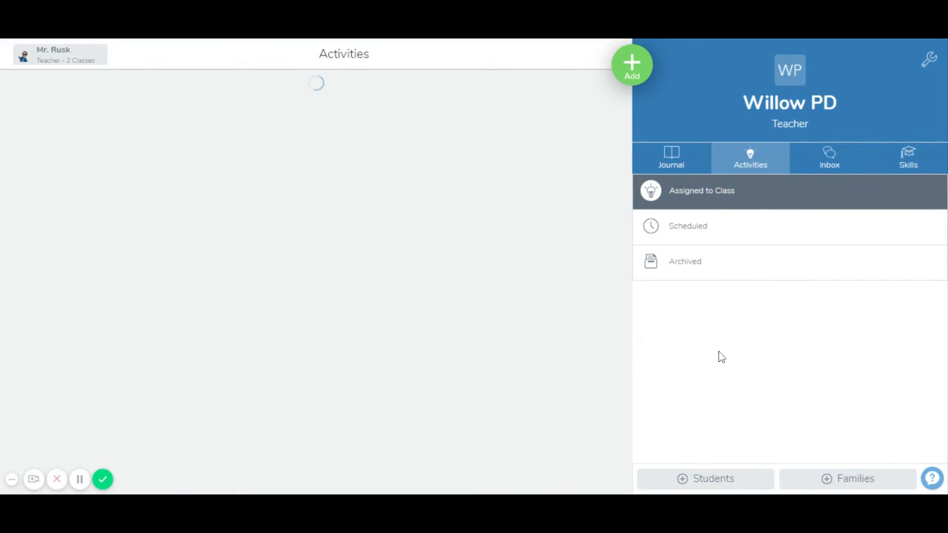